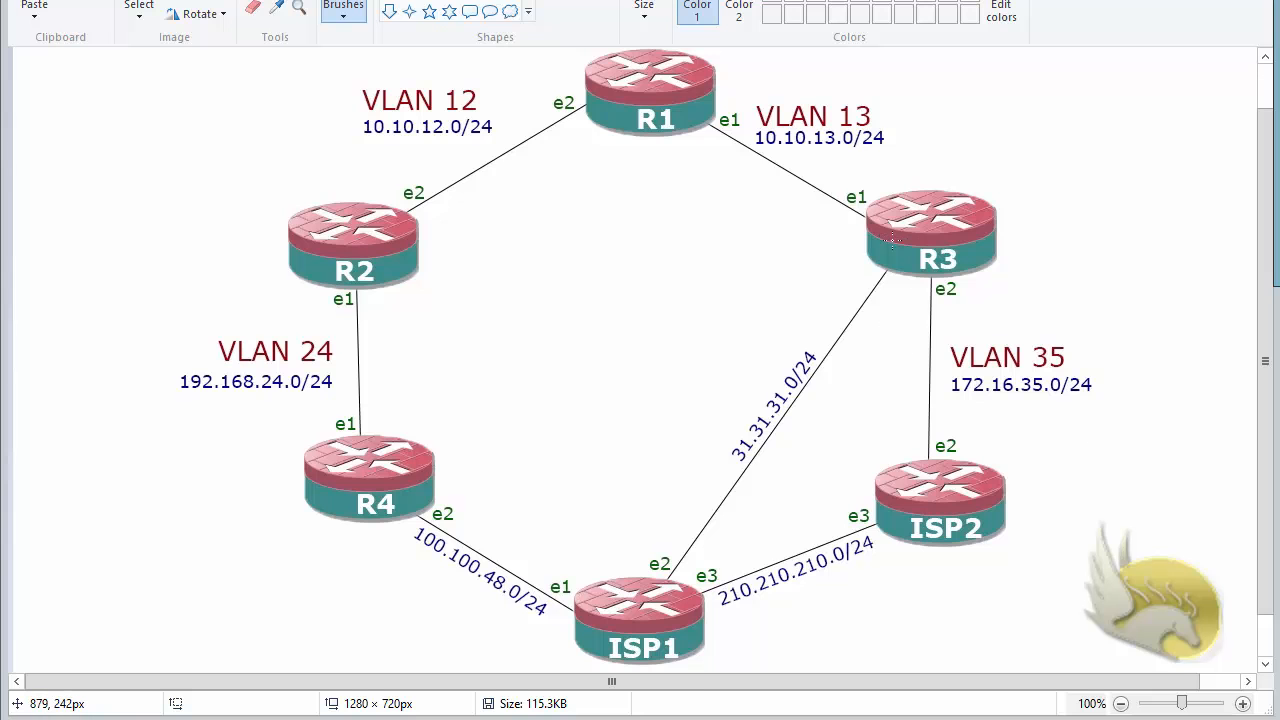
Open a blank Notepad document and write the prefix 2002: with the IPv4 address 212.112.95.251 below it.
{"action": "key", "text": "super+x"}
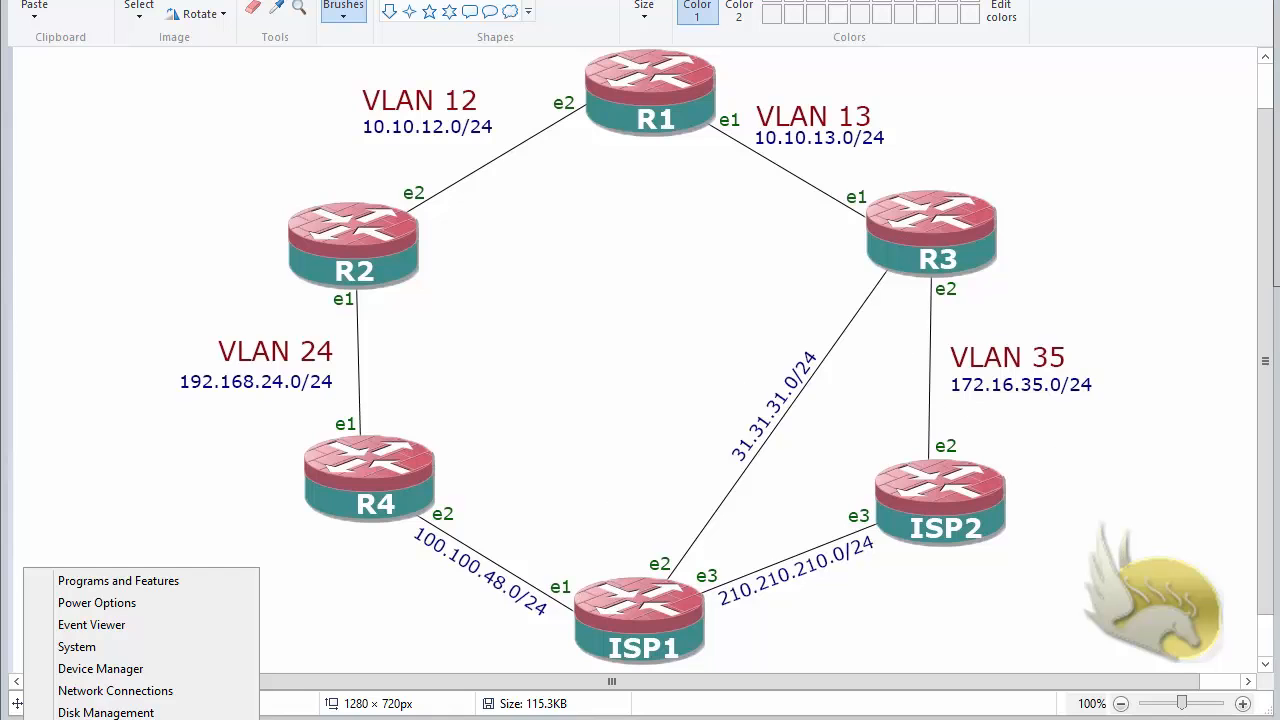
{"action": "key", "text": "r"}
{"action": "key", "text": "Return"}
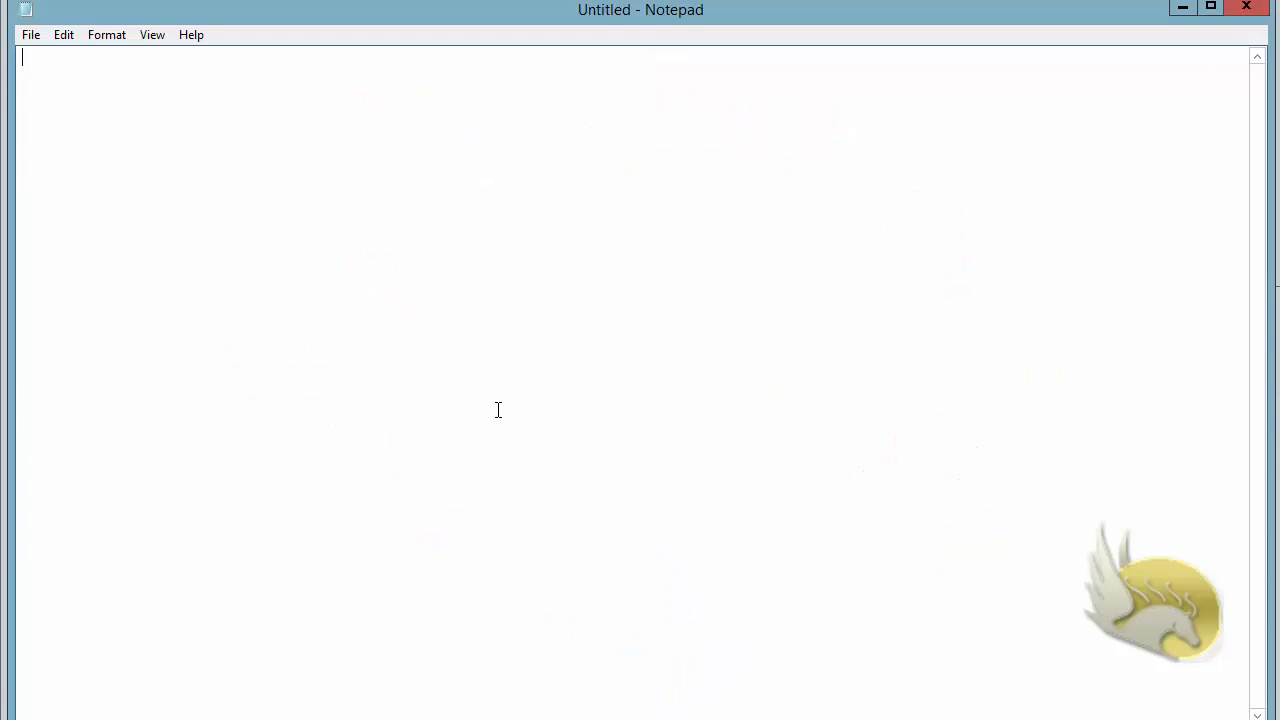
{"action": "type", "text": "2002"}
{"action": "type", "text": ":"}
{"action": "key", "text": "Return"}
{"action": "type", "text": "212.112.95.251"}
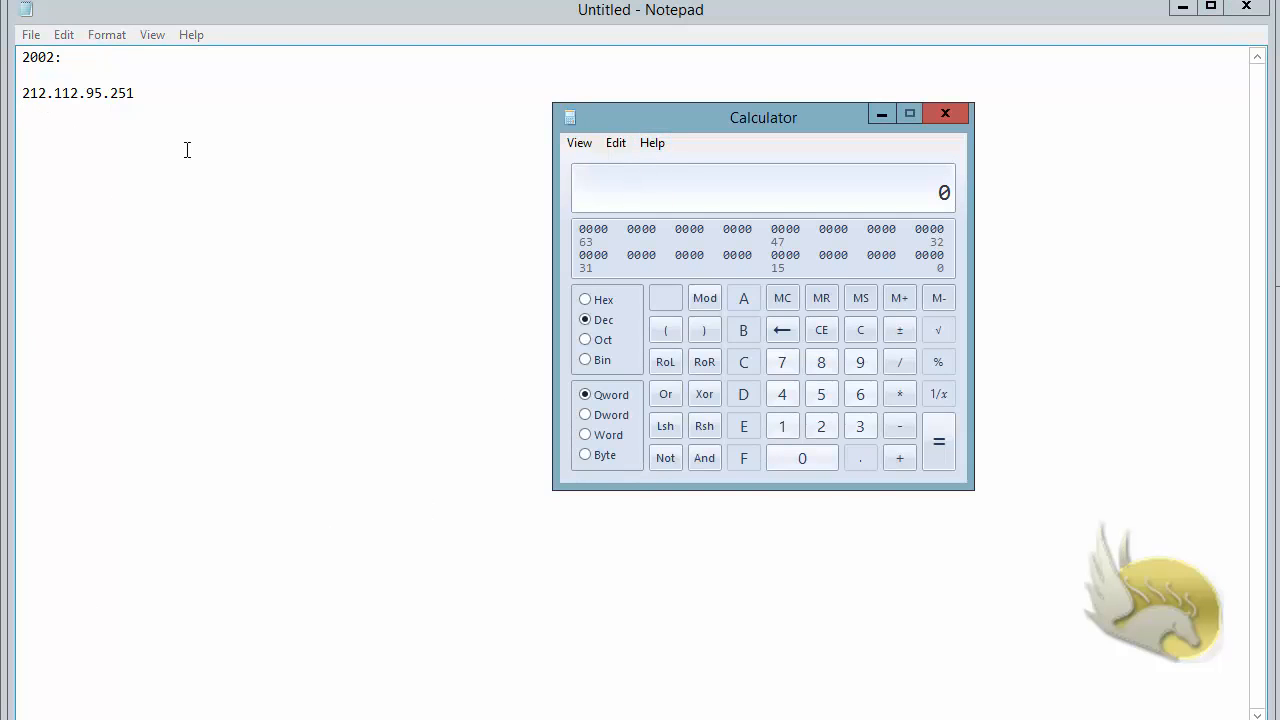
Convert the first octet, 212, to hexadecimal in Calculator and write D4 under the IPv4 address in Notepad.
{"action": "left_click", "coordinate": [806, 421]}
{"action": "left_click", "coordinate": [796, 421]}
{"action": "left_click", "coordinate": [804, 421]}
{"action": "left_click", "coordinate": [601, 300]}
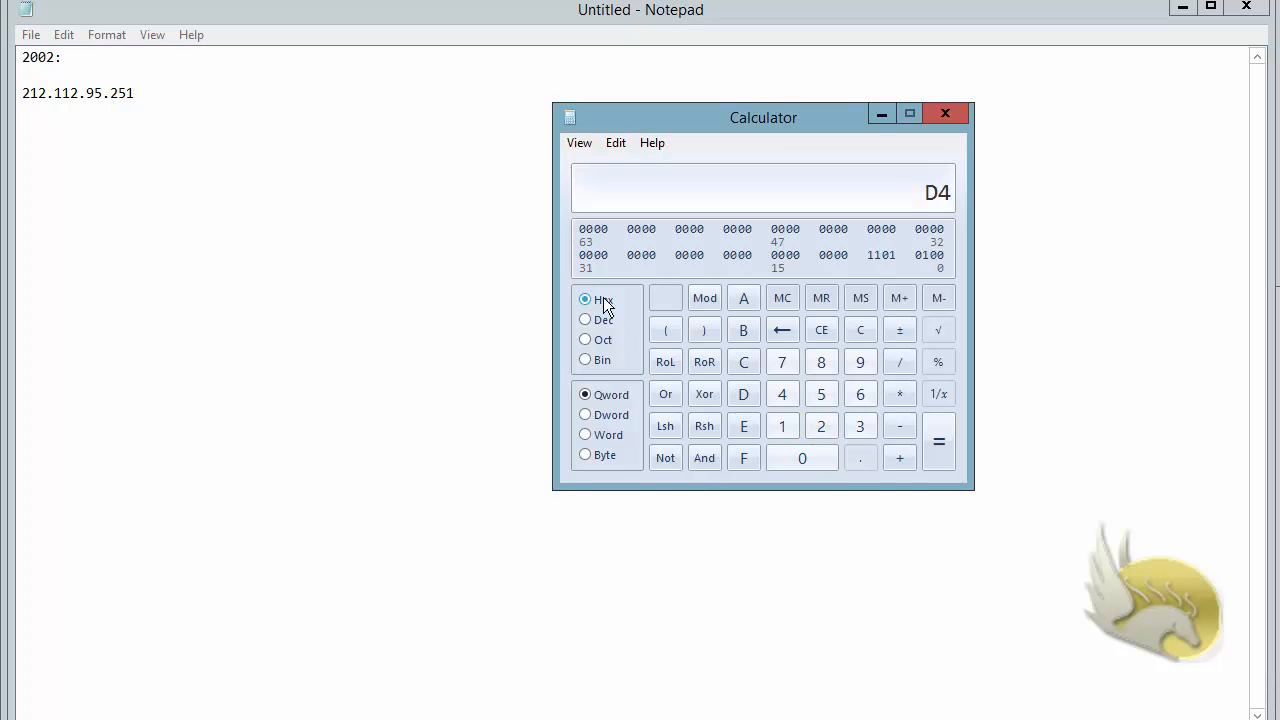
{"action": "left_click", "coordinate": [123, 214]}
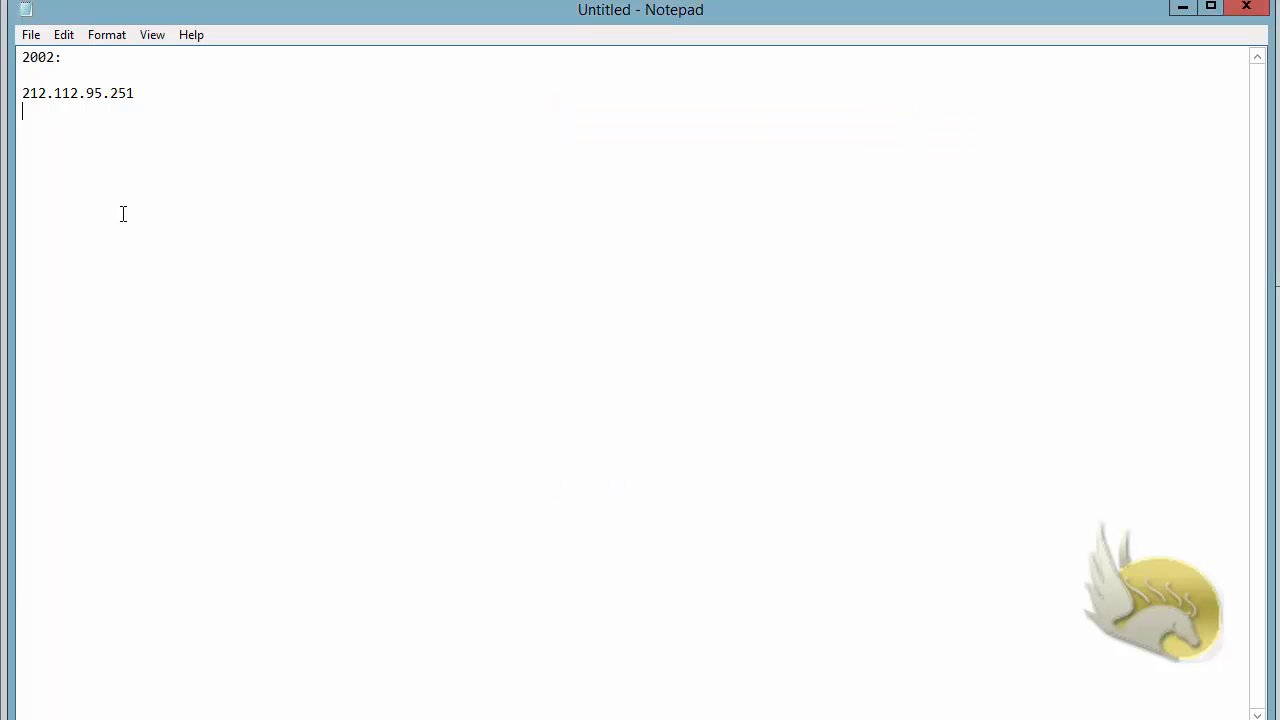
{"action": "type", "text": "D4"}
Convert the second octet, 112, to hexadecimal in Calculator and append 70: after D4 in Notepad.
{"action": "key", "text": "alt+Tab"}
{"action": "left_click", "coordinate": [600, 320]}
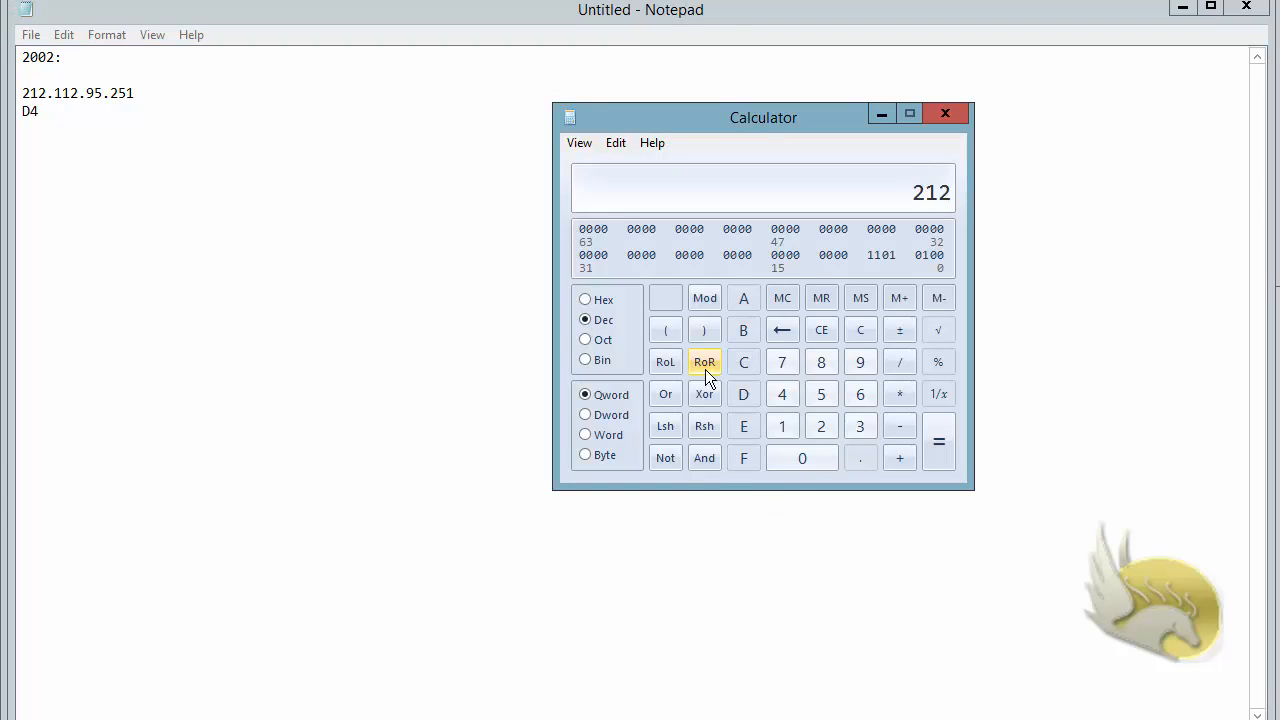
{"action": "double_click", "coordinate": [770, 424]}
{"action": "left_click", "coordinate": [819, 426]}
{"action": "left_click", "coordinate": [612, 300]}
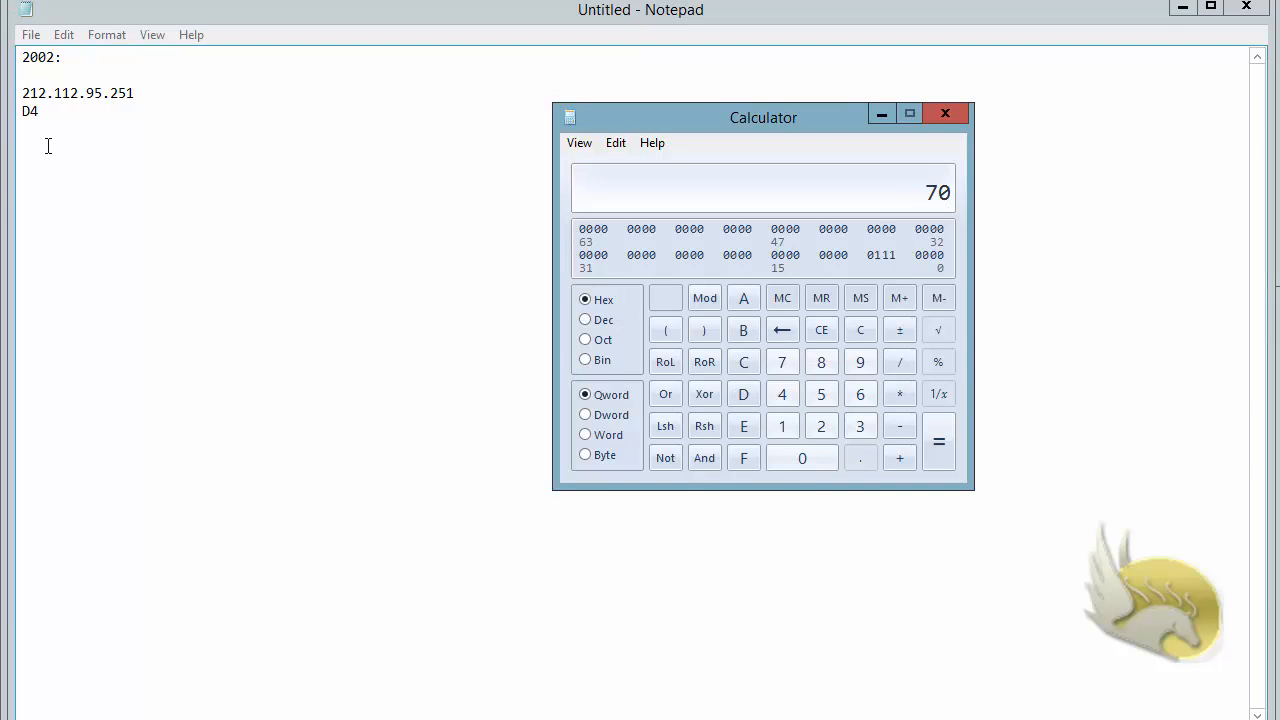
{"action": "left_click", "coordinate": [57, 113]}
{"action": "type", "text": "70:"}
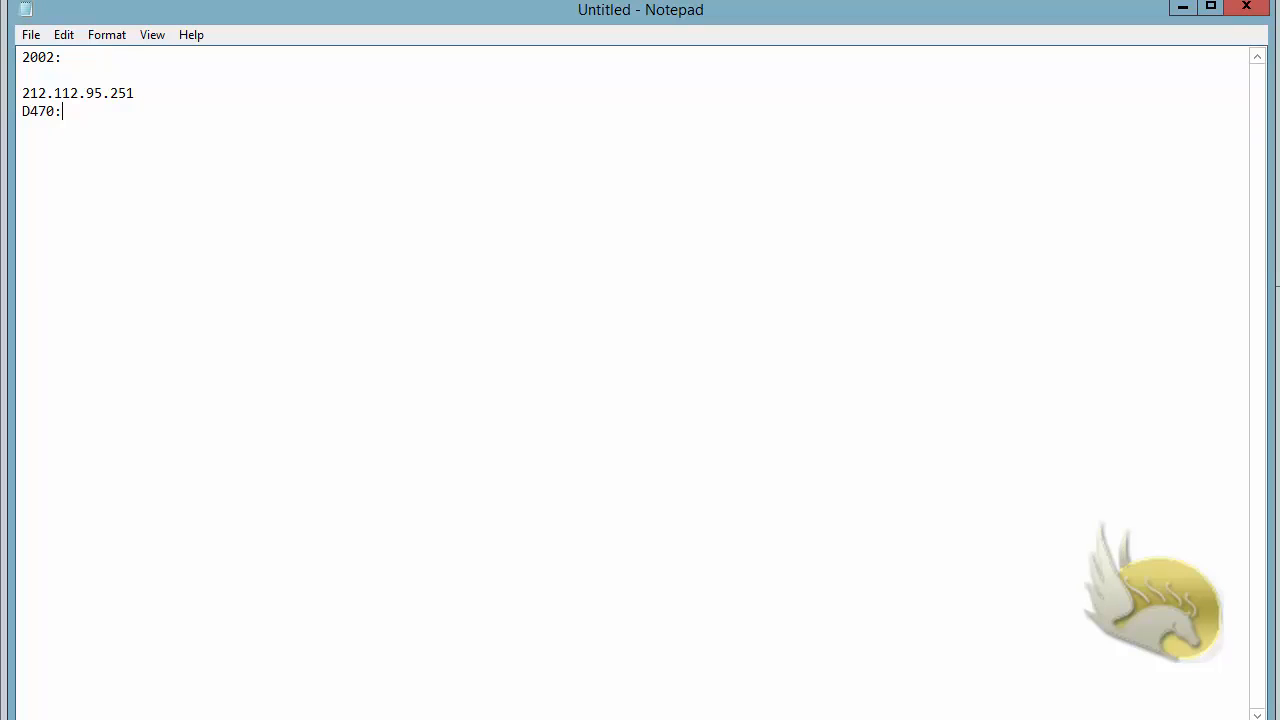
Convert the third octet, 95, to hexadecimal in Calculator and append 5F after D470: in Notepad.
{"action": "key", "text": "alt+Tab"}
{"action": "left_click", "coordinate": [602, 318]}
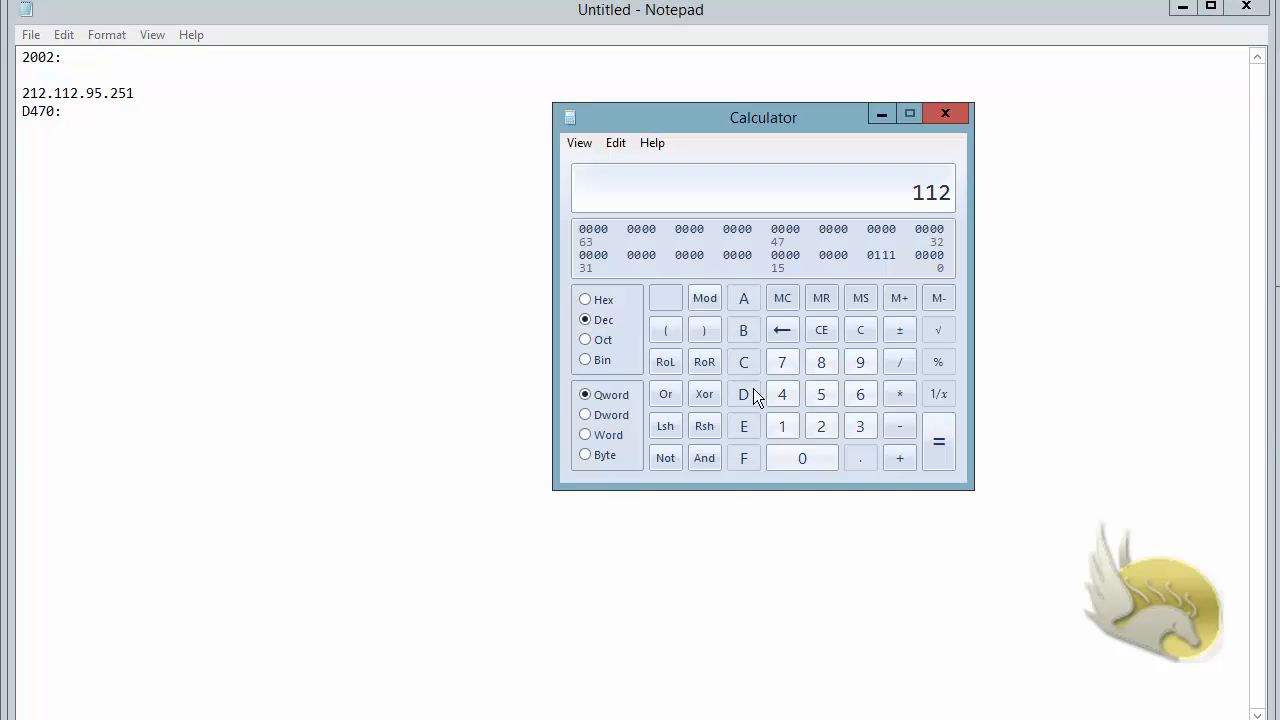
{"action": "left_click", "coordinate": [858, 365]}
{"action": "left_click", "coordinate": [816, 398]}
{"action": "left_click", "coordinate": [612, 305]}
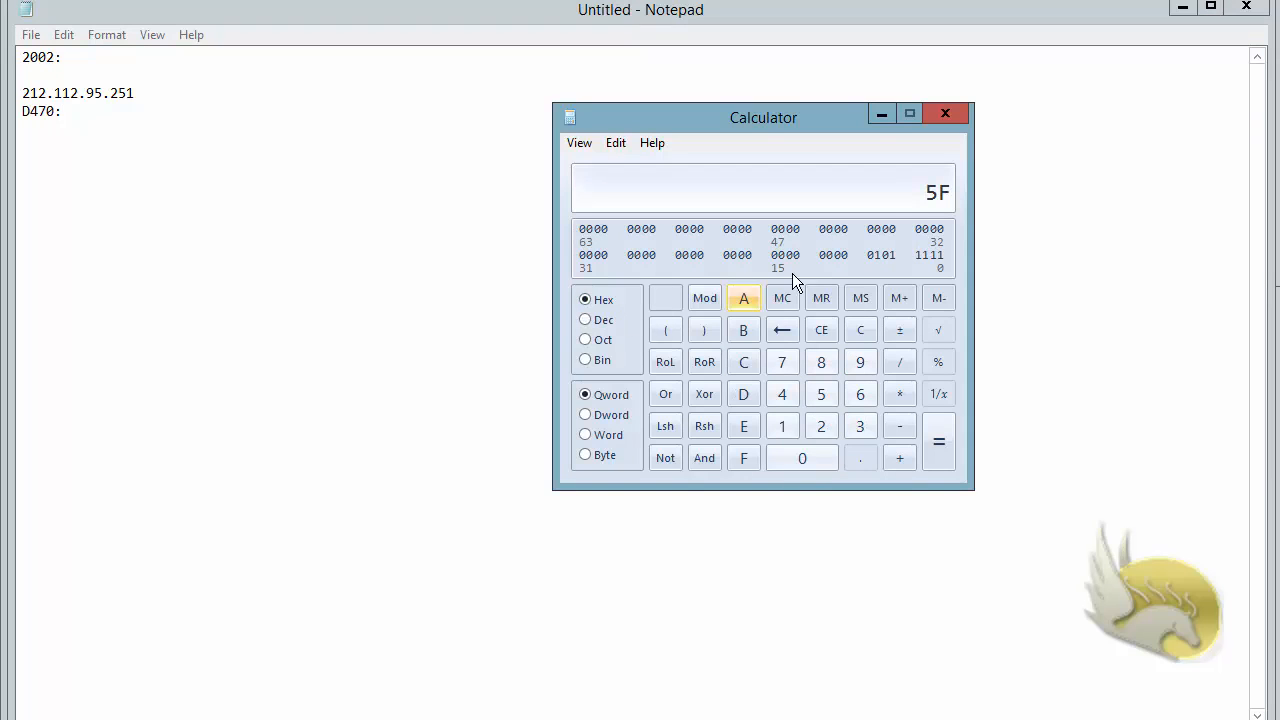
{"action": "left_click", "coordinate": [200, 132]}
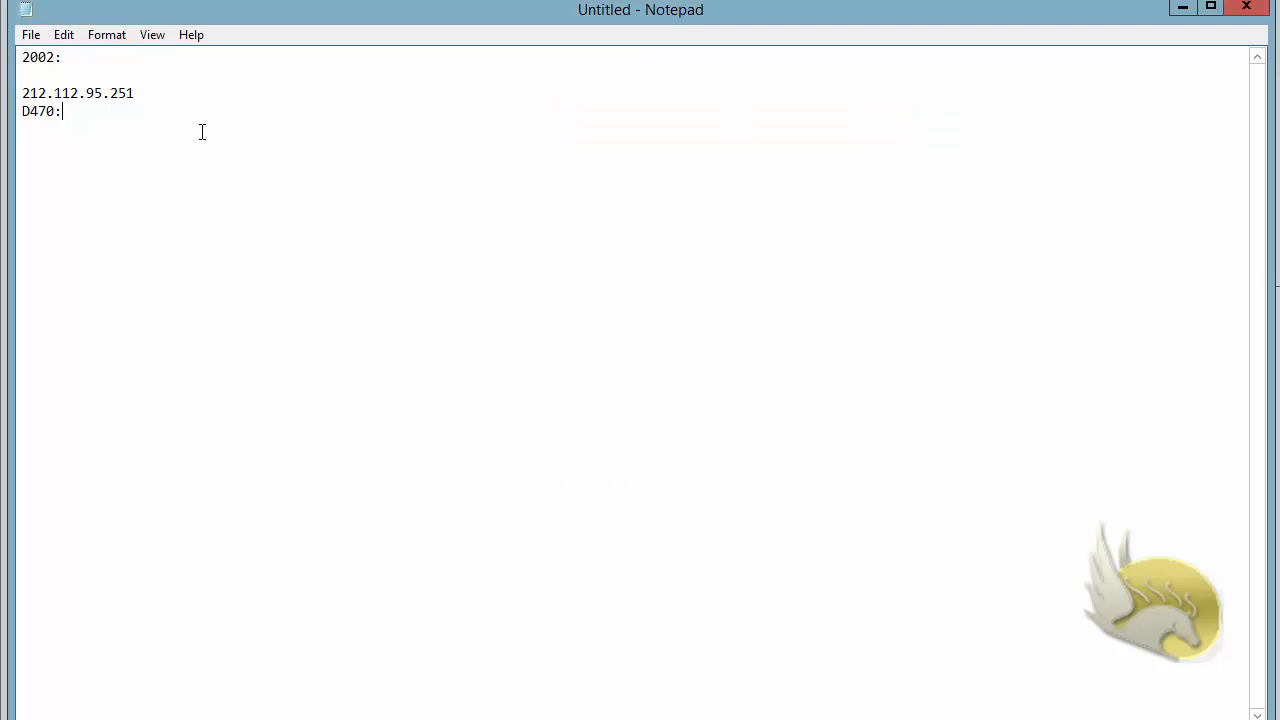
{"action": "type", "text": "5F"}
Convert the last octet, 251, to hexadecimal in Calculator and append FB after D470:5F in Notepad.
{"action": "key", "text": "alt+Tab"}
{"action": "left_click", "coordinate": [586, 319]}
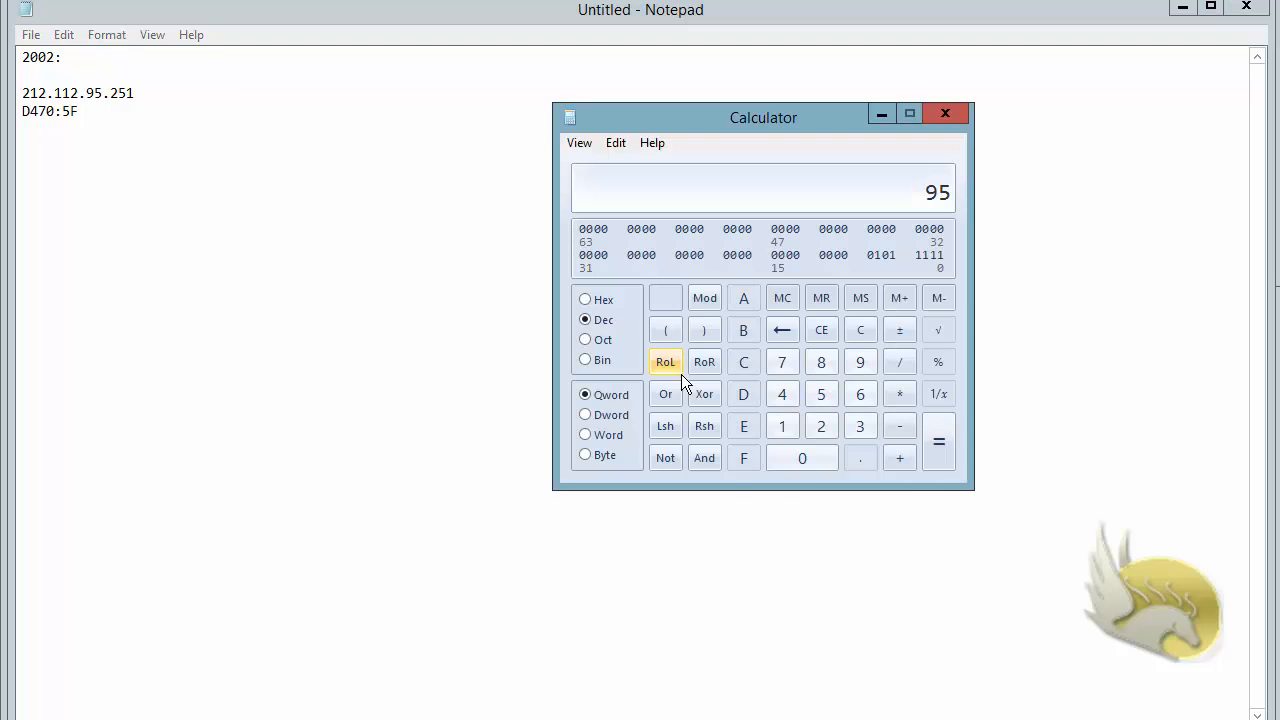
{"action": "left_click", "coordinate": [821, 426]}
{"action": "left_click", "coordinate": [821, 394]}
{"action": "left_click", "coordinate": [785, 426]}
{"action": "left_click", "coordinate": [586, 299]}
{"action": "left_click", "coordinate": [171, 122]}
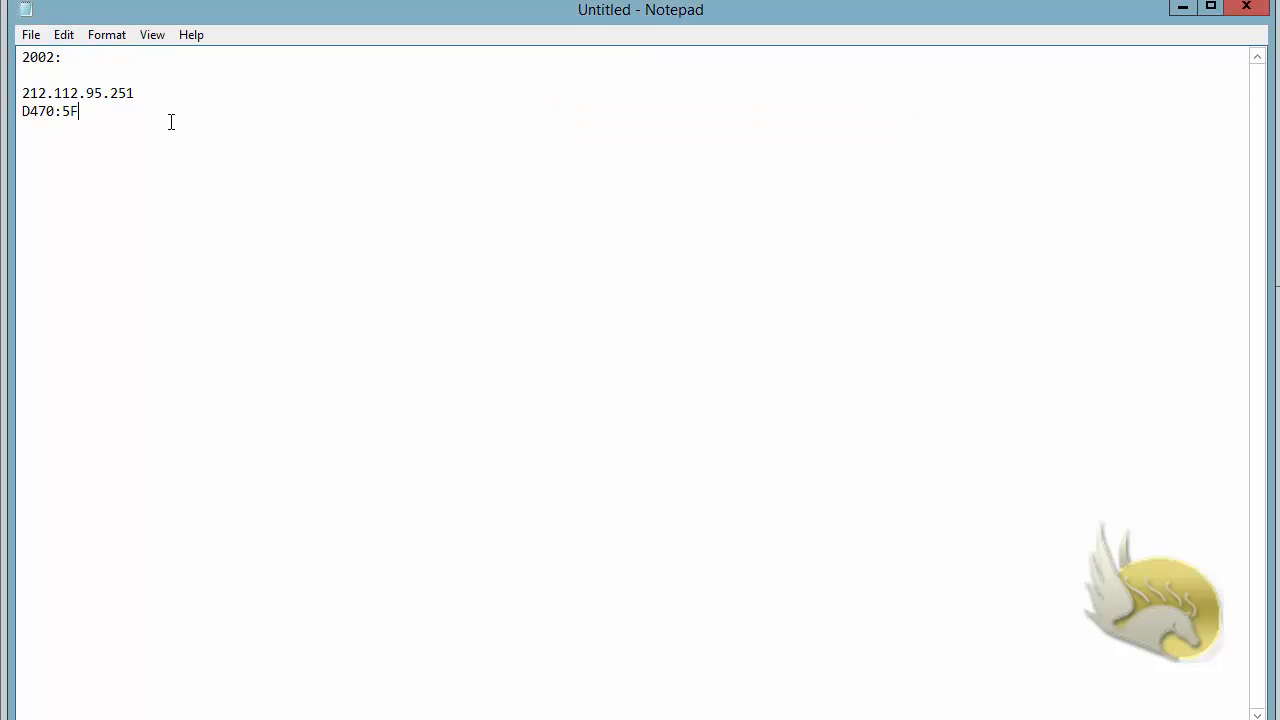
{"action": "type", "text": "FB"}
Copy the hexadecimal address D470:5FFB to the end of the 2002: line.
{"action": "left_click_drag", "start_coordinate": [95, 111], "coordinate": [22, 111]}
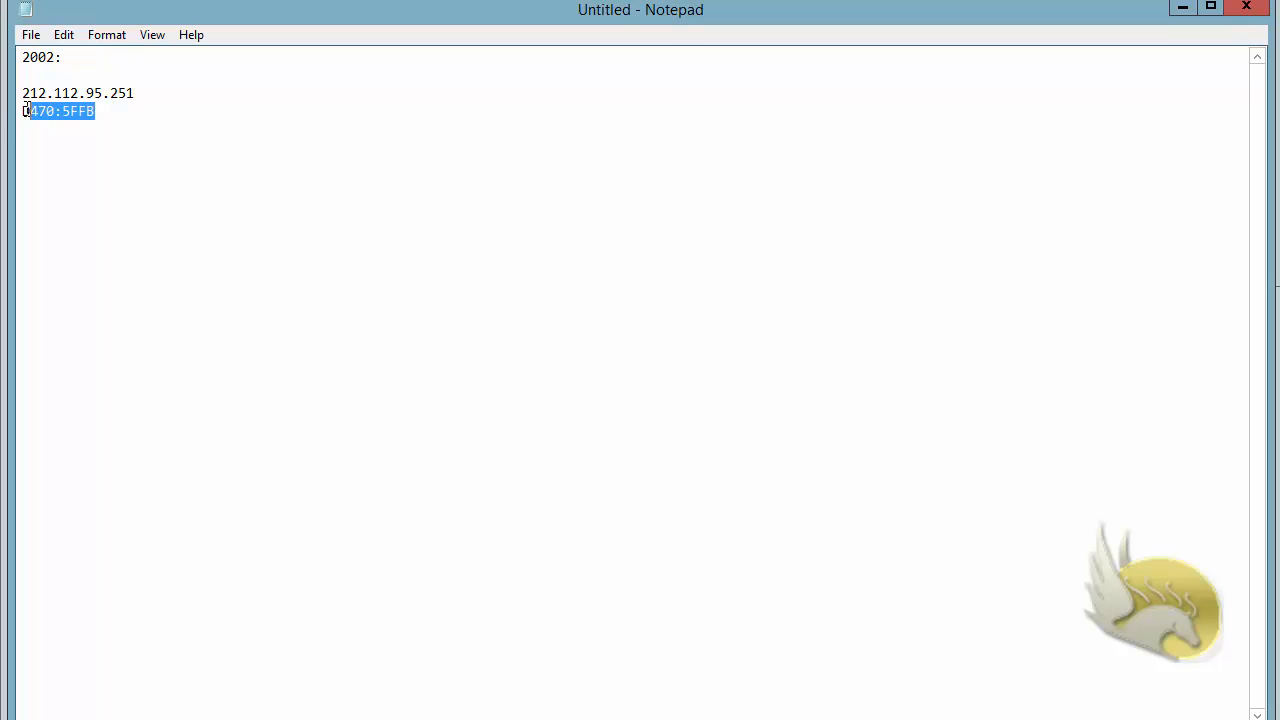
{"action": "left_click", "coordinate": [82, 60]}
{"action": "key", "text": "ctrl+v"}
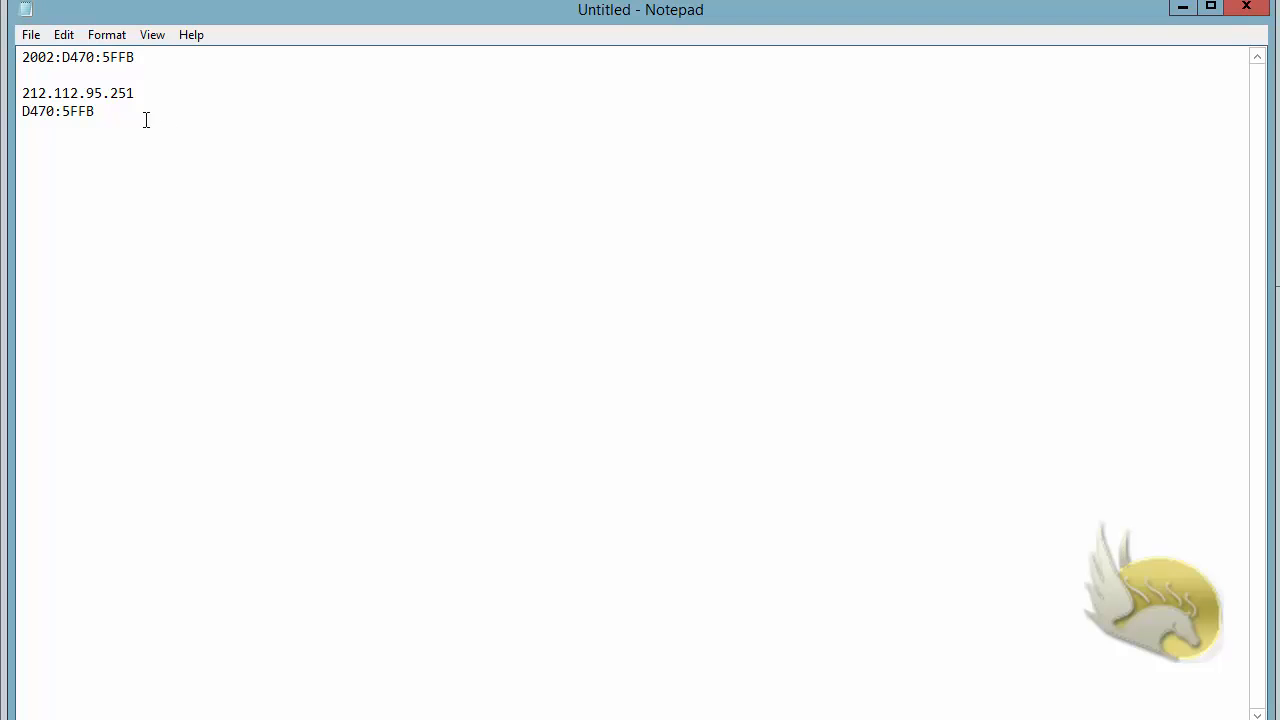
Replace the example IPv4 address and its hexadecimal form with 3.3.3.3 and 0303:0303.
{"action": "left_click_drag", "start_coordinate": [110, 111], "coordinate": [20, 93]}
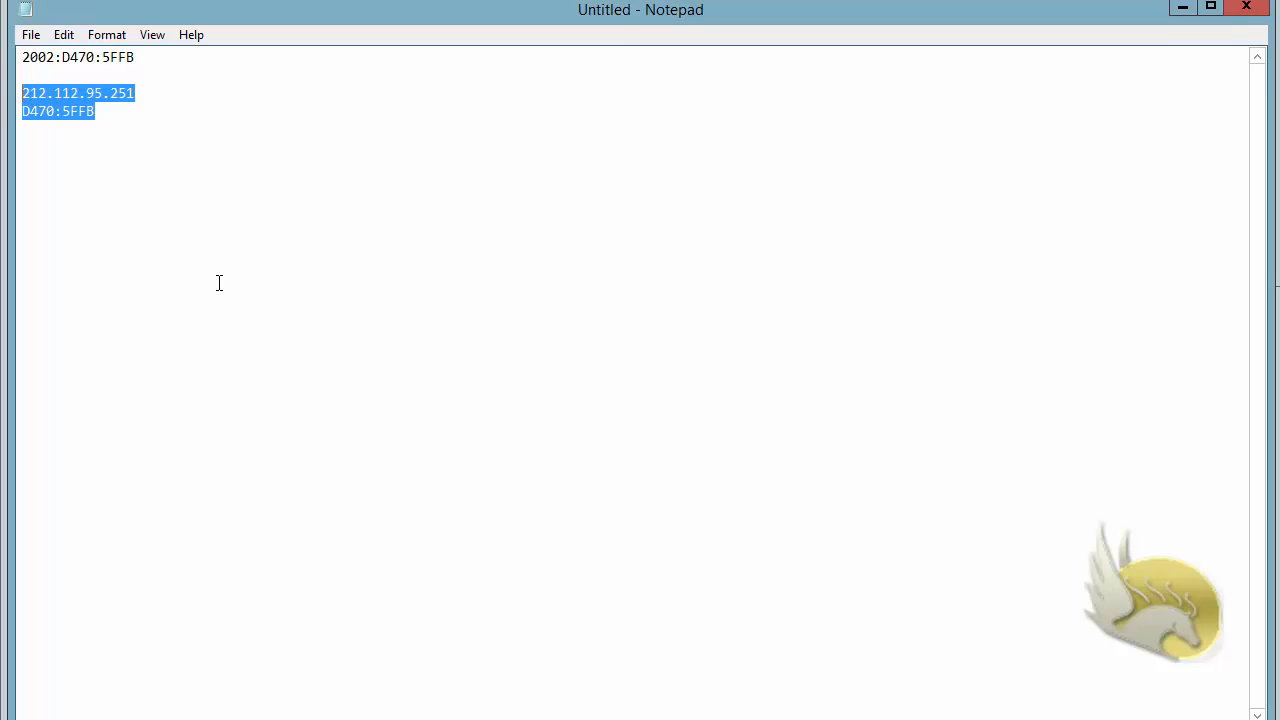
{"action": "type", "text": "3.3.3.3"}
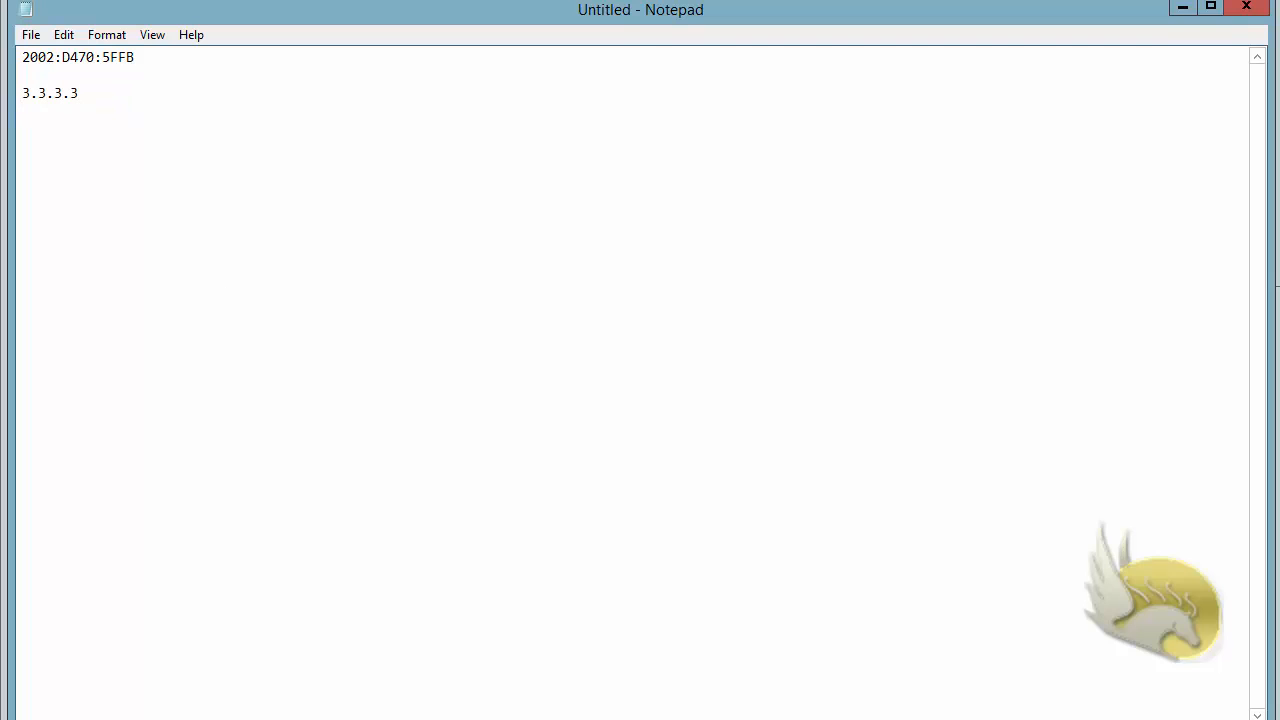
{"action": "key", "text": "Return"}
{"action": "type", "text": "0303:0303"}
Replace the part after 2002: in the first line with the copied 0303:0303, and copy the complete prefix 2002:0303:0303.
{"action": "left_click_drag", "start_coordinate": [104, 111], "coordinate": [6, 120]}
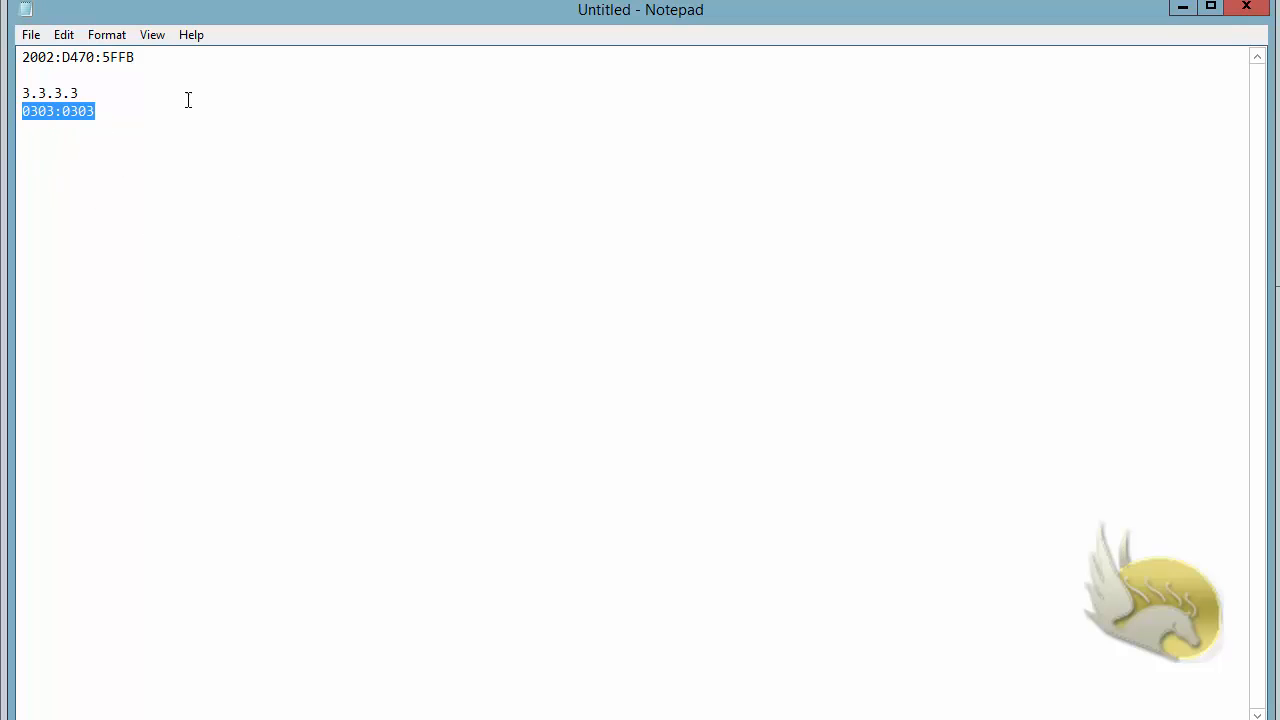
{"action": "left_click_drag", "start_coordinate": [152, 58], "coordinate": [63, 50]}
{"action": "key", "text": "ctrl+v"}
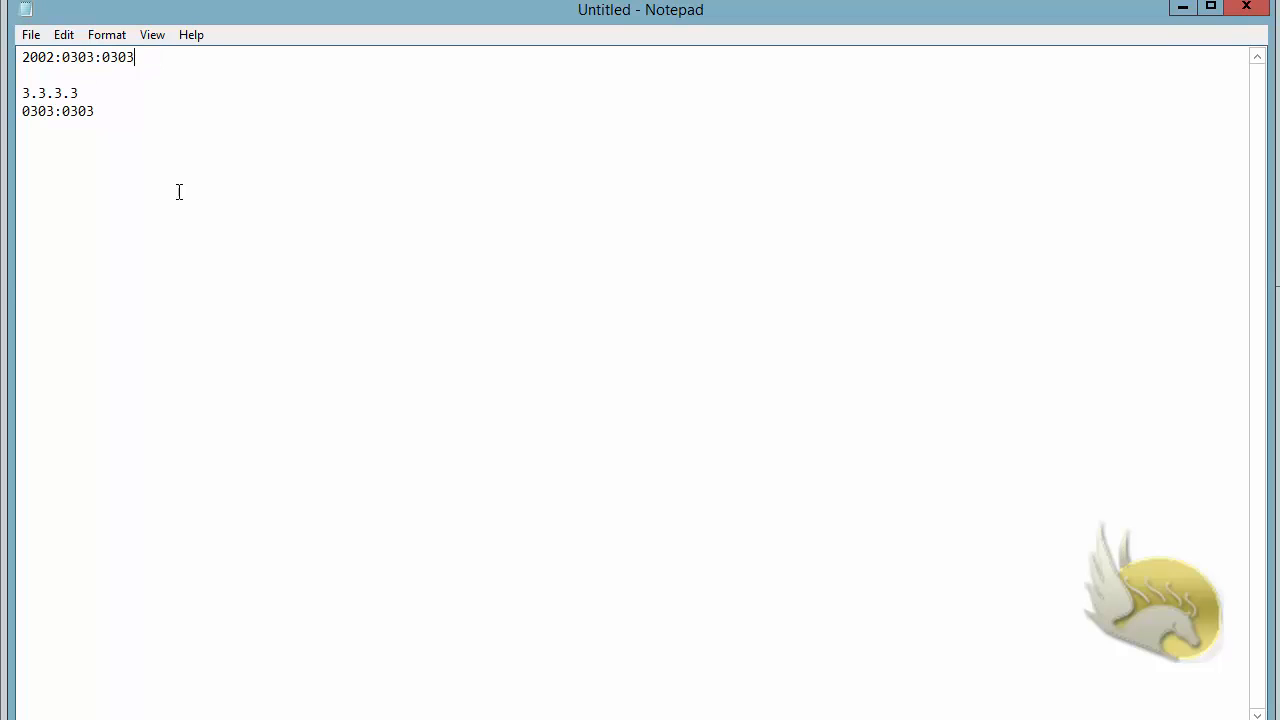
{"action": "left_click_drag", "start_coordinate": [149, 57], "coordinate": [18, 57]}
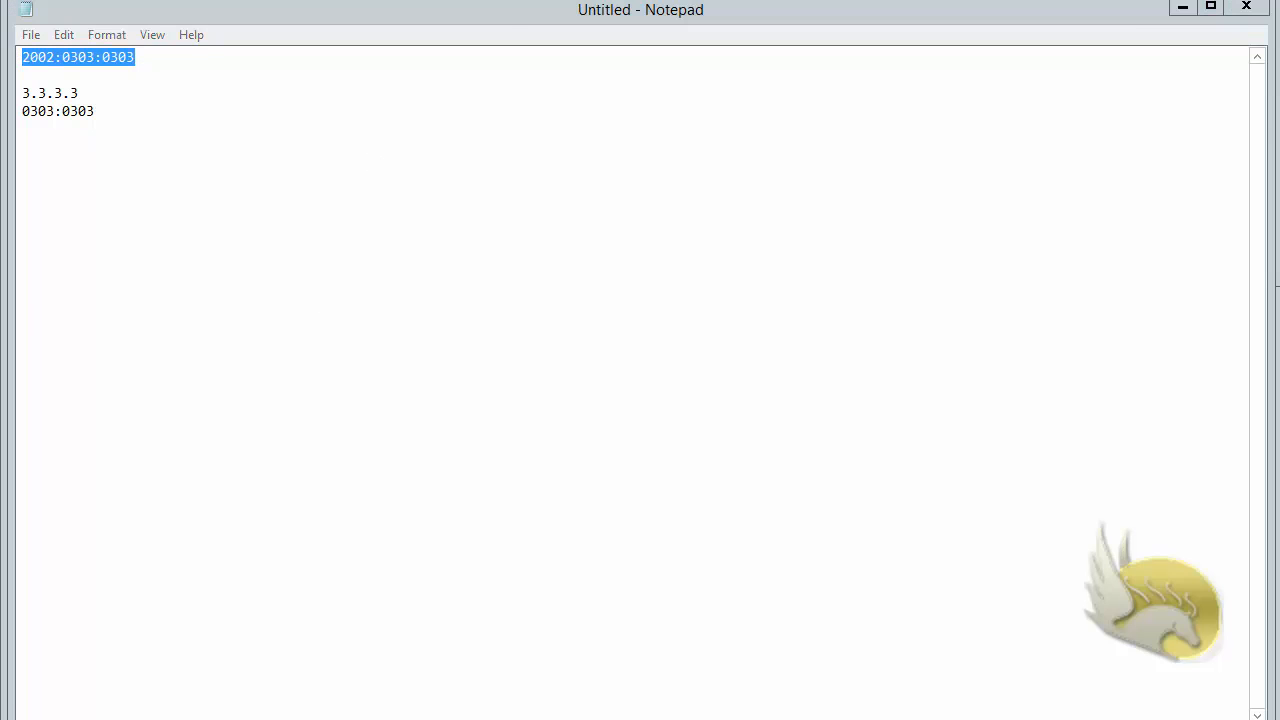
Switch to the WinBox session of R3 and add a 6to4 tunnel interface with local address 3.3.3.3.
{"action": "key", "text": "alt+Tab"}
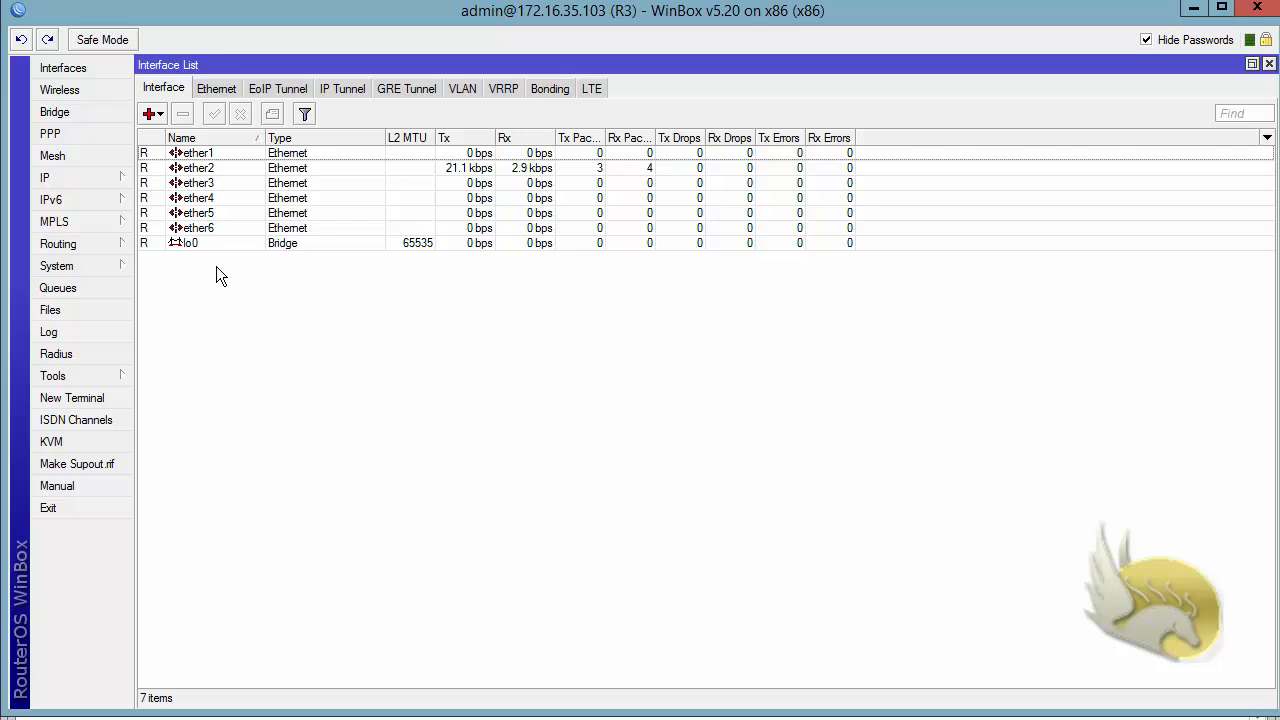
{"action": "left_click", "coordinate": [158, 118]}
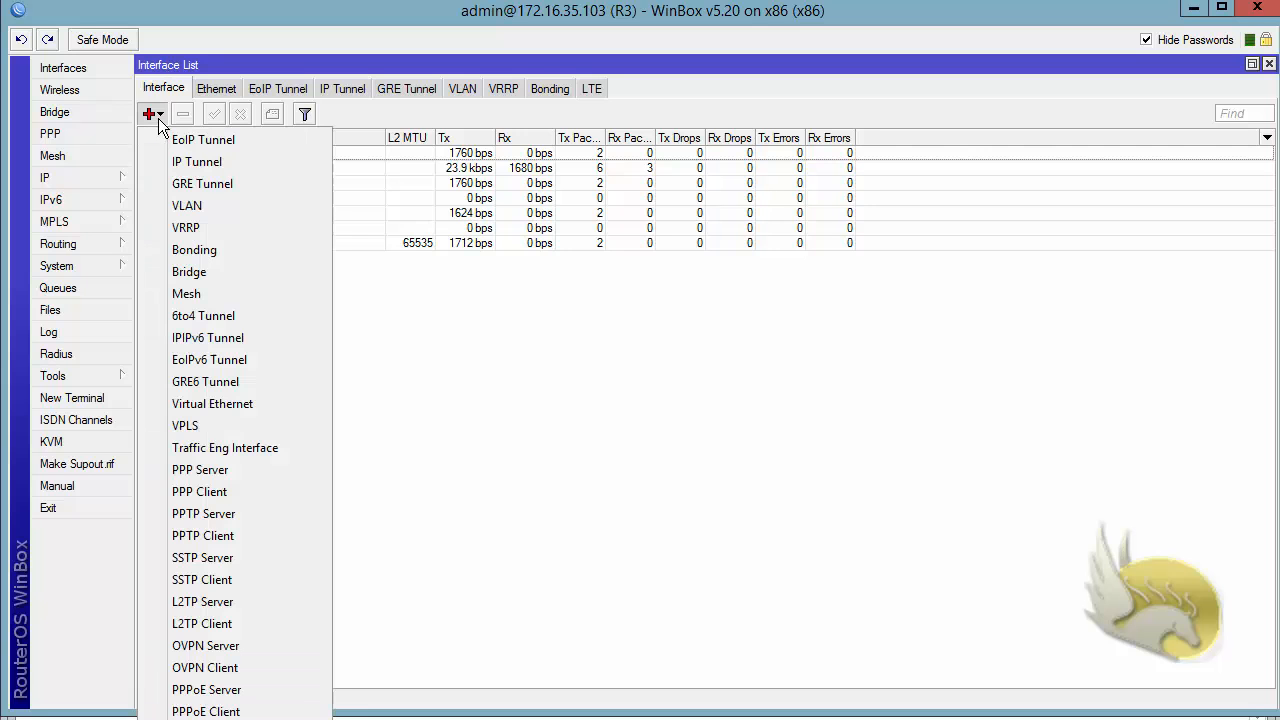
{"action": "left_click", "coordinate": [232, 316]}
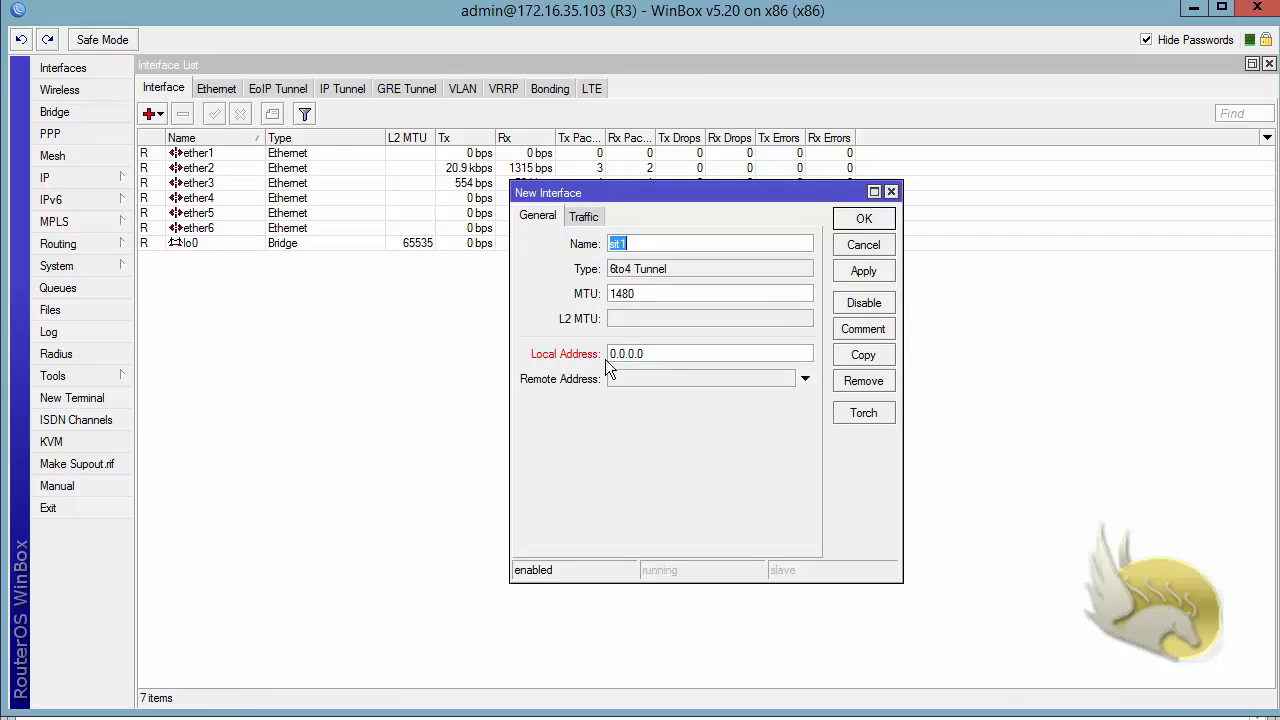
{"action": "left_click", "coordinate": [663, 353]}
{"action": "type", "text": "3.3.3.3"}
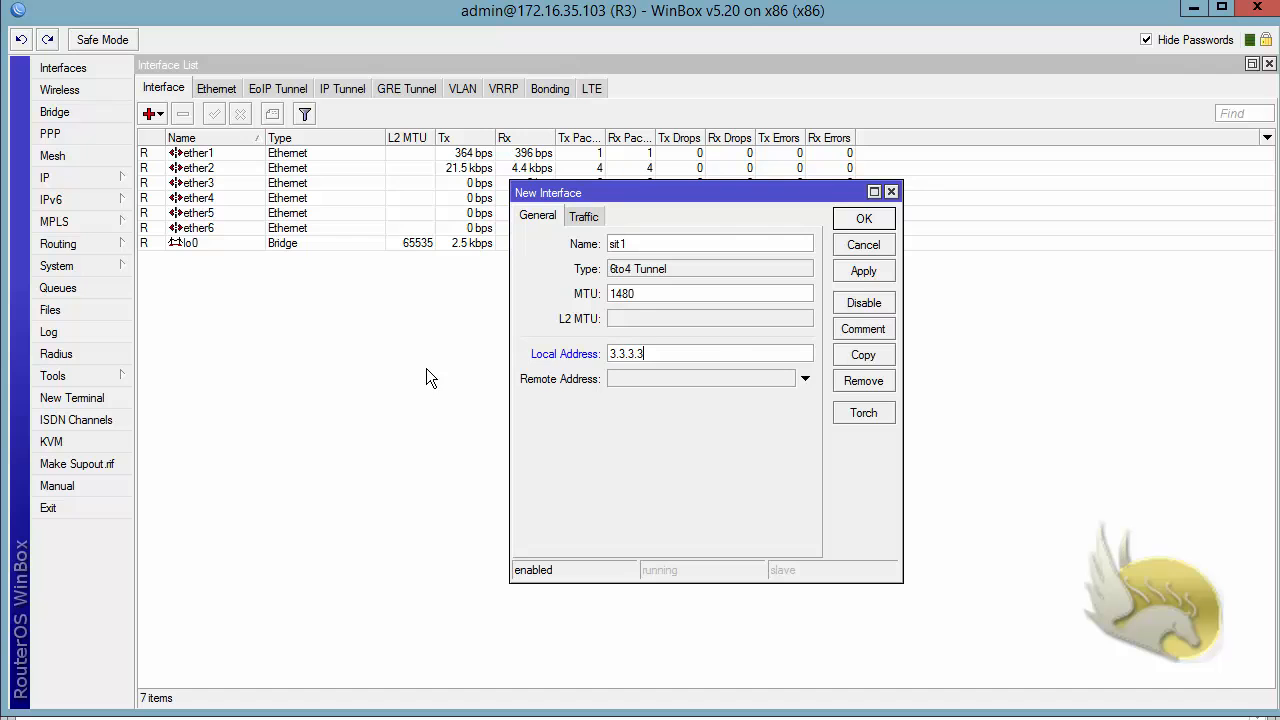
{"action": "left_click", "coordinate": [865, 220]}
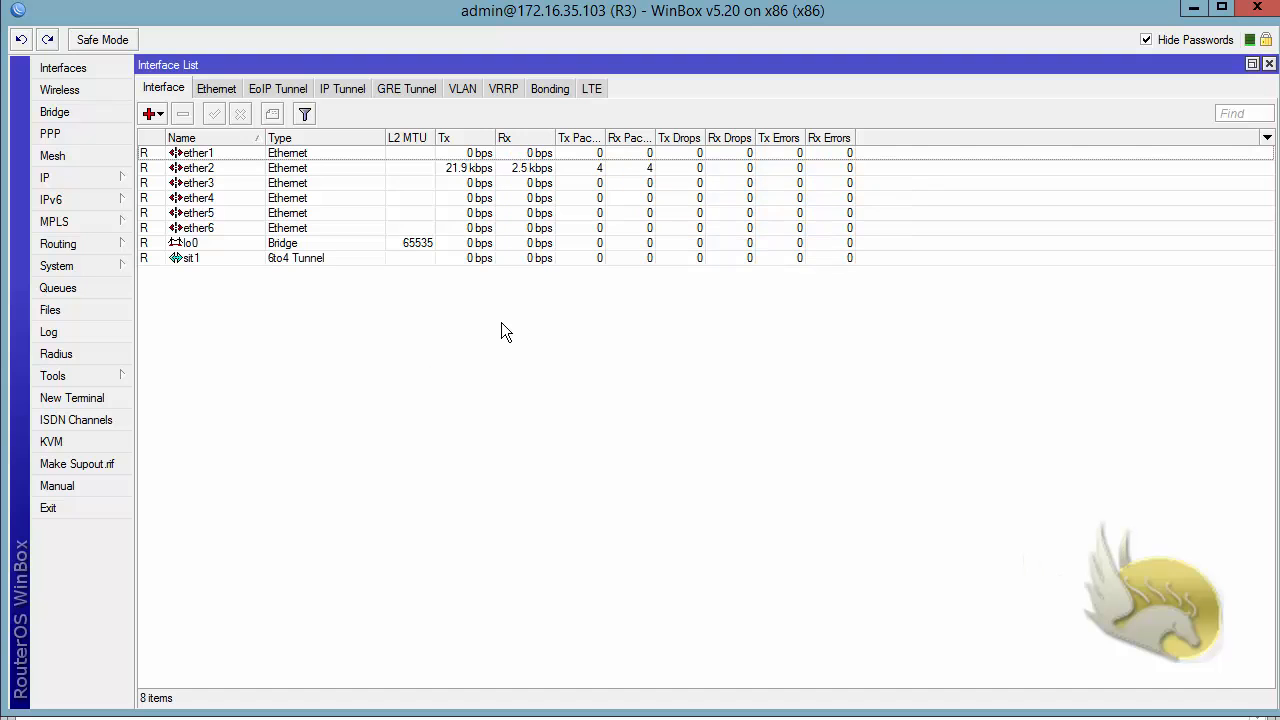
Add the IPv6 address 2002:0303:0303::3/64 to the sit1 tunnel interface.
{"action": "left_click", "coordinate": [197, 261]}
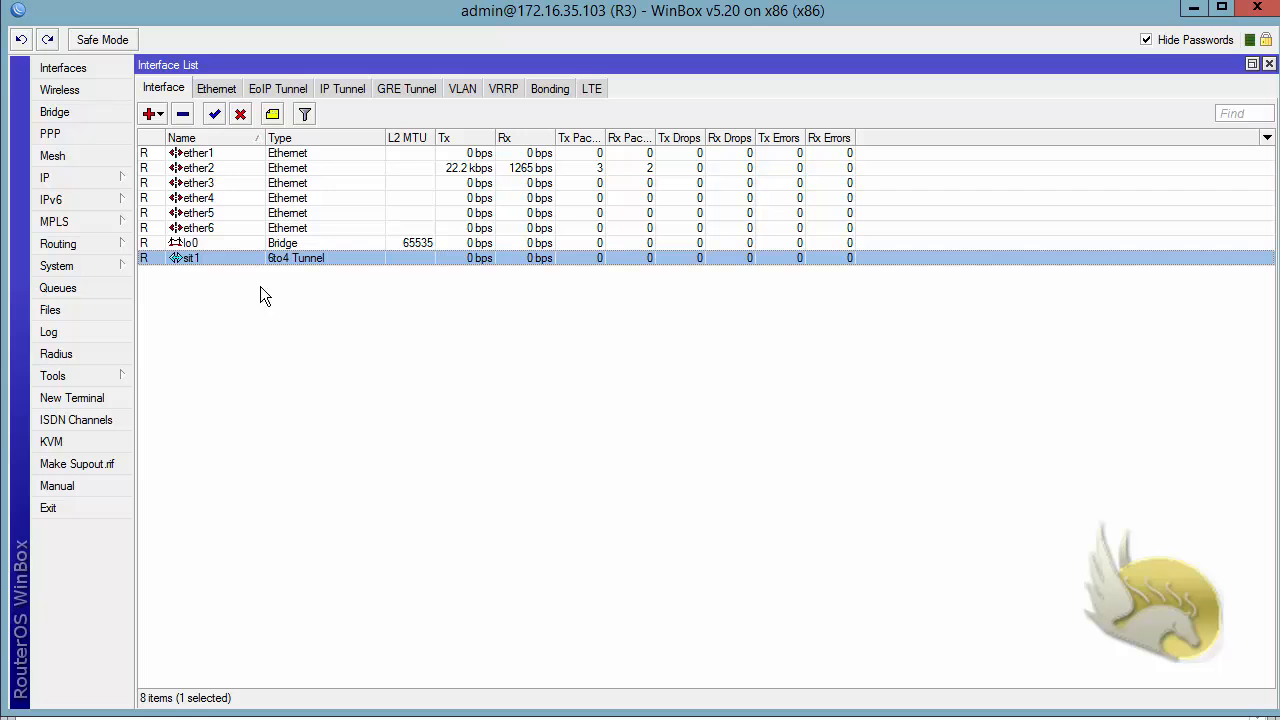
{"action": "left_click", "coordinate": [79, 201]}
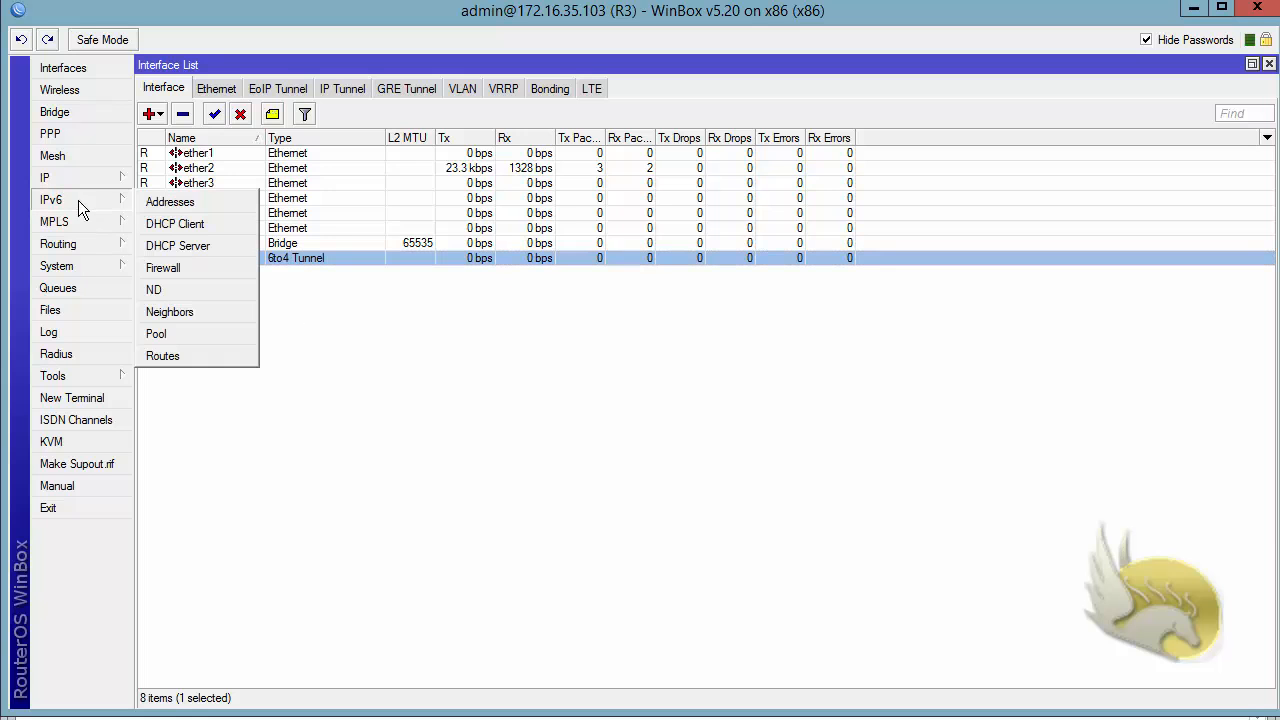
{"action": "left_click", "coordinate": [170, 202]}
{"action": "left_click", "coordinate": [147, 89]}
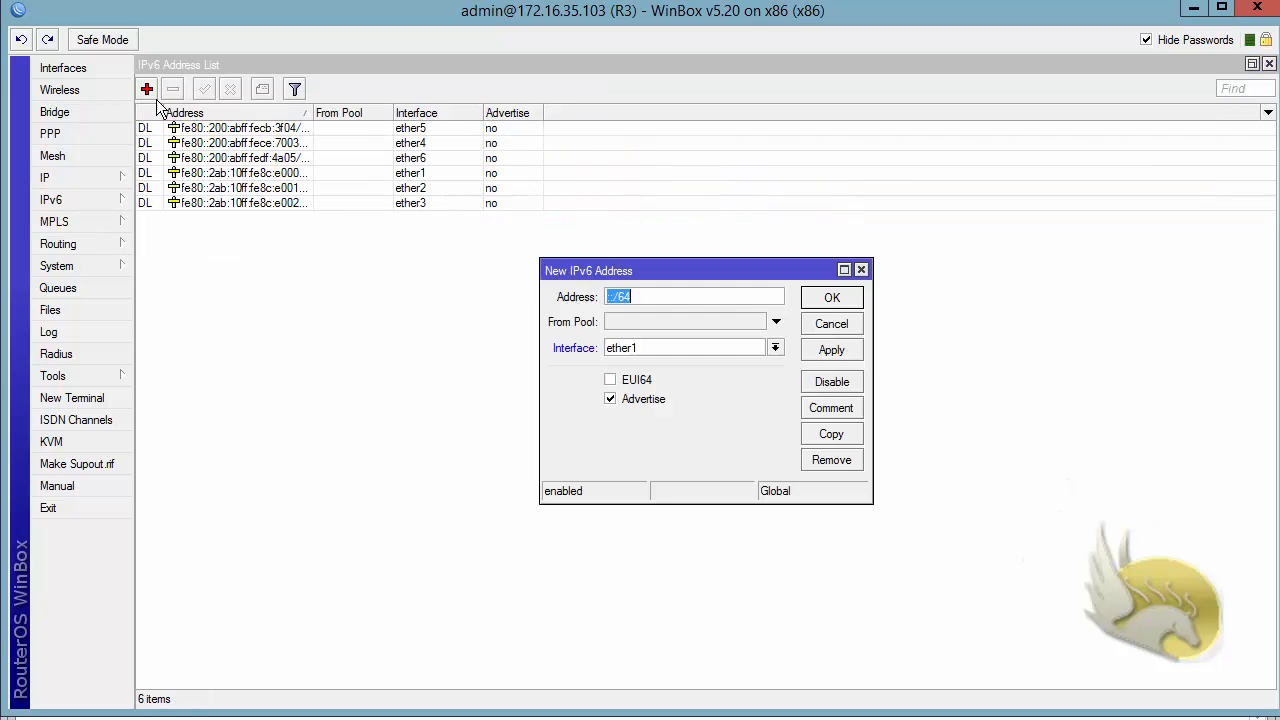
{"action": "left_click", "coordinate": [640, 348]}
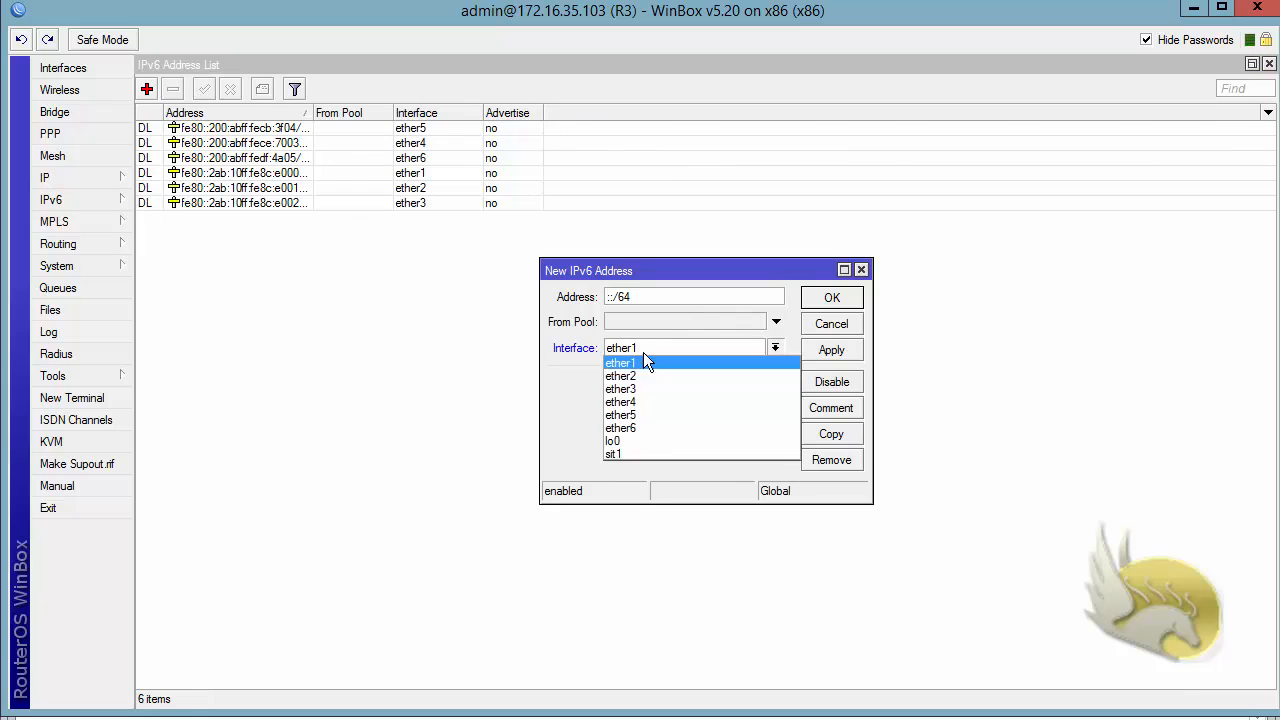
{"action": "left_click", "coordinate": [658, 454]}
{"action": "left_click", "coordinate": [648, 297]}
{"action": "left_click_drag", "start_coordinate": [648, 297], "coordinate": [545, 305]}
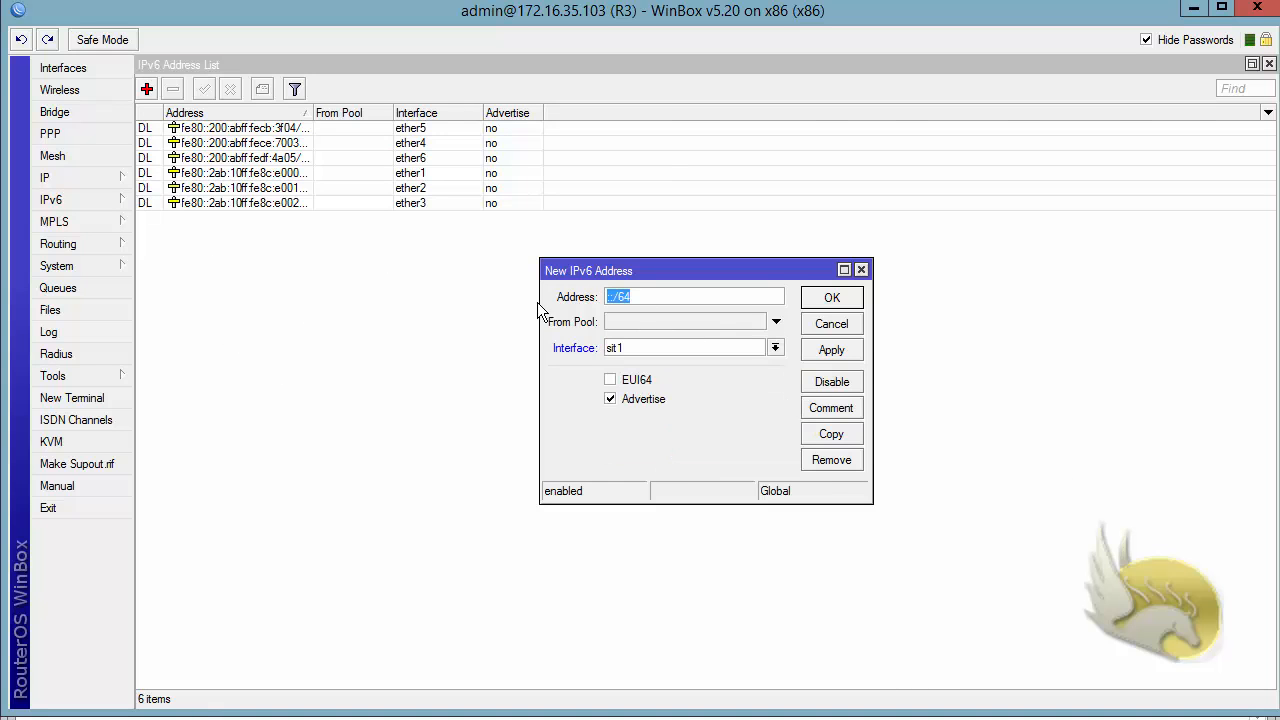
{"action": "type", "text": "2002:0303:0303"}
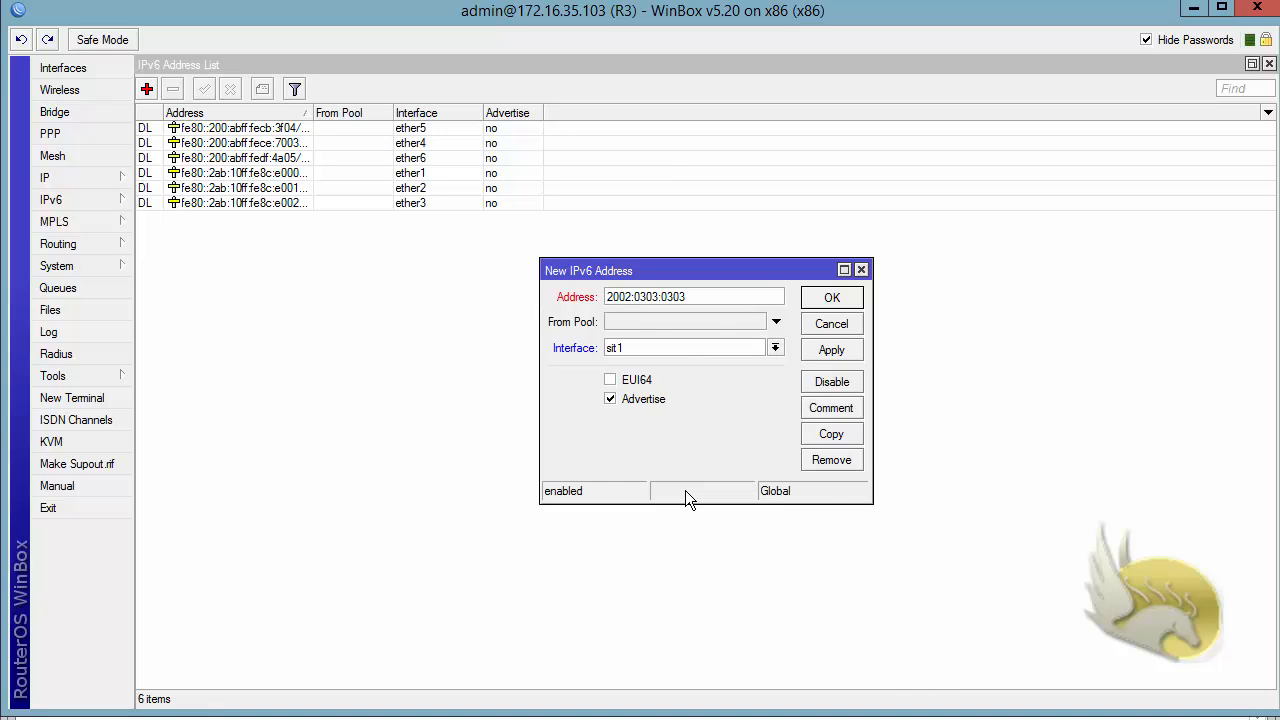
{"action": "type", "text": "::3/64"}
{"action": "left_click", "coordinate": [830, 297]}
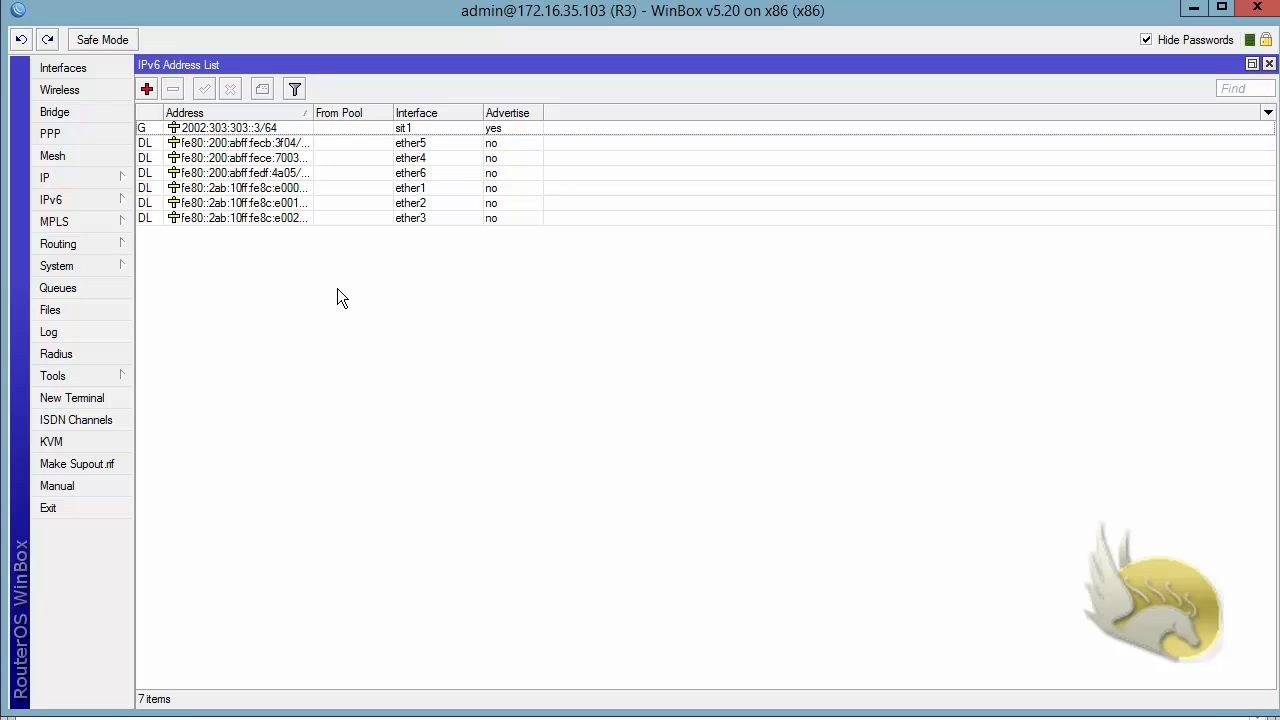
Add the IPv6 address 2002:0303:0303:1::3/64 to the ether6 interface.
{"action": "left_click", "coordinate": [404, 175]}
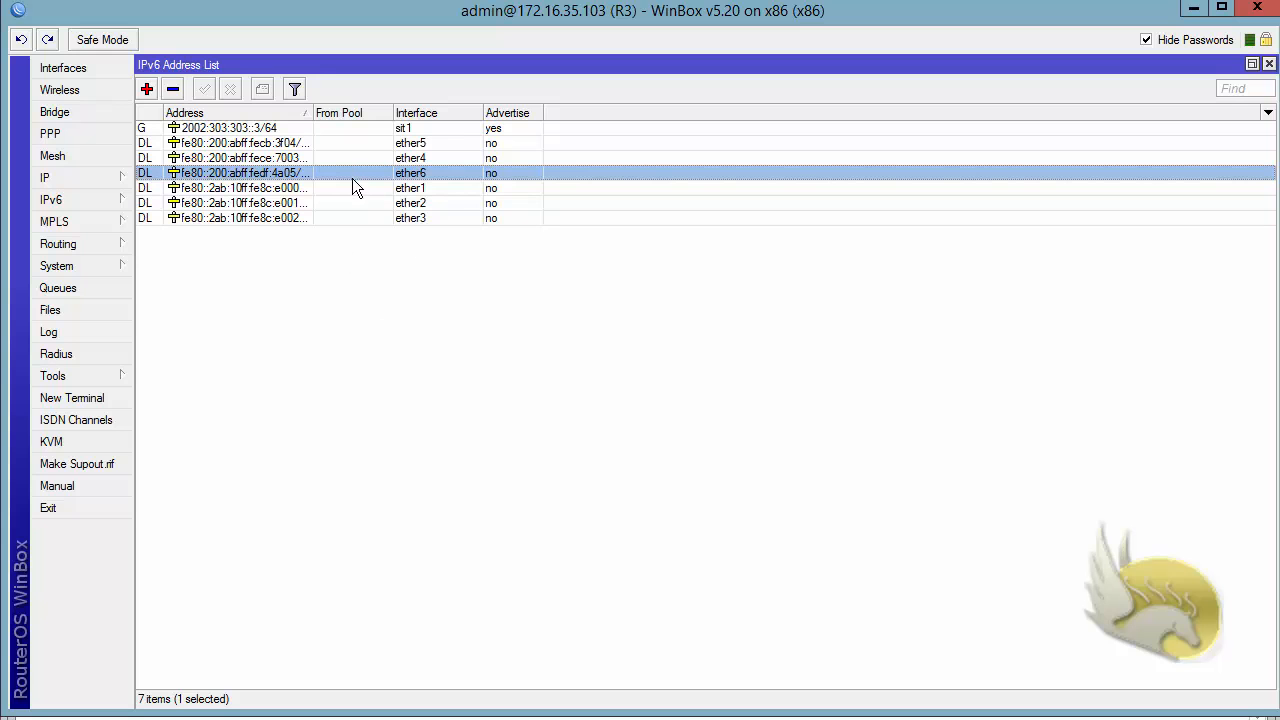
{"action": "left_click", "coordinate": [147, 89]}
{"action": "left_click", "coordinate": [639, 350]}
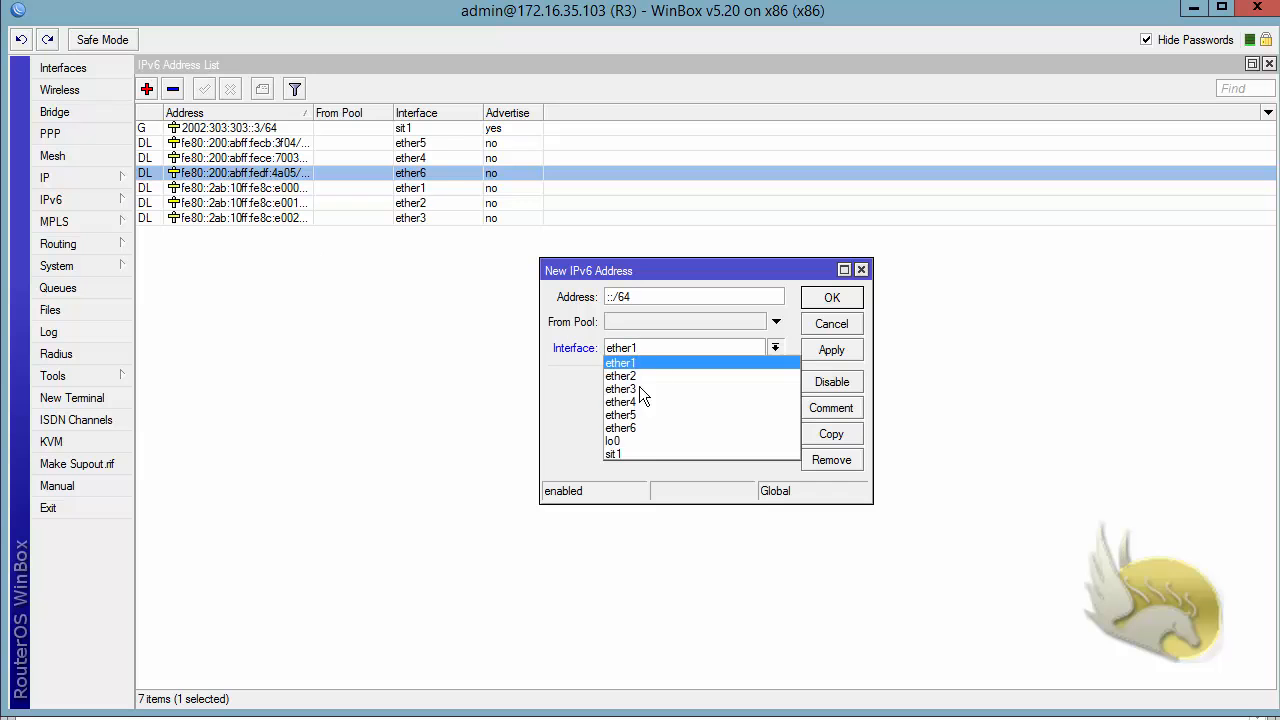
{"action": "left_click", "coordinate": [646, 431]}
{"action": "left_click_drag", "start_coordinate": [644, 305], "coordinate": [580, 305]}
{"action": "type", "text": "2002:0303:0303"}
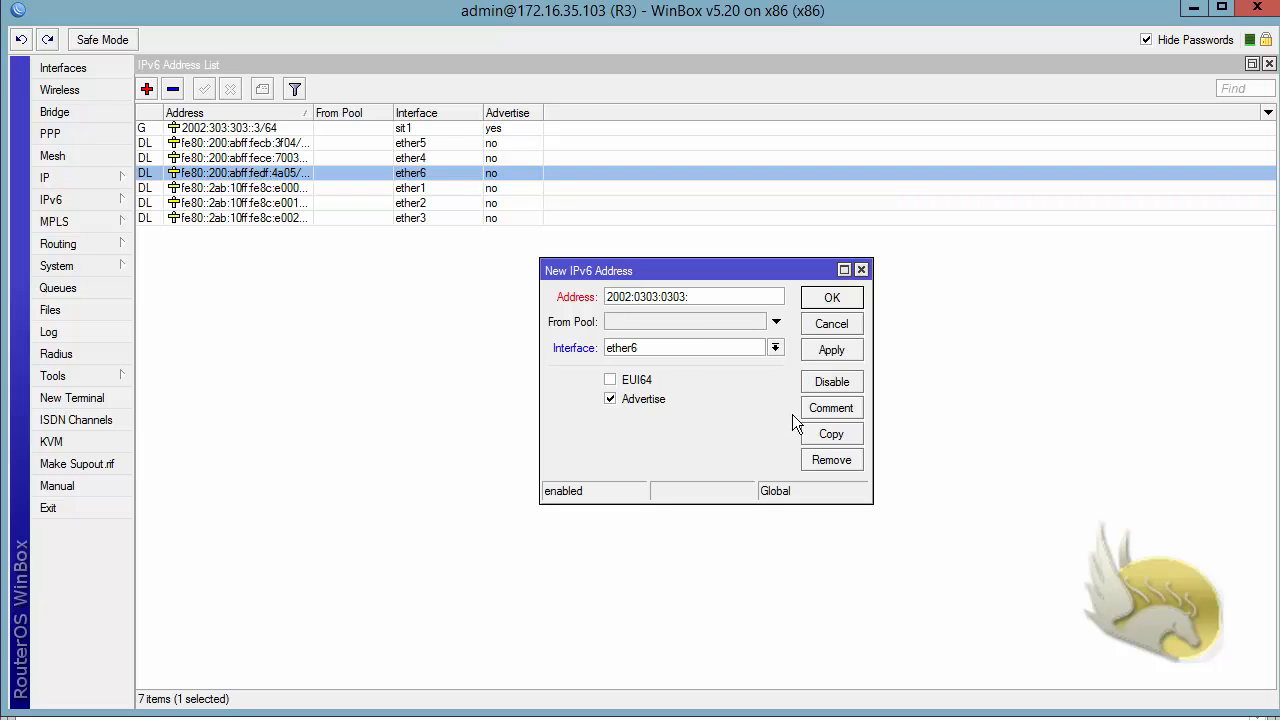
{"action": "type", "text": "1::3/64"}
{"action": "left_click_drag", "start_coordinate": [692, 297], "coordinate": [605, 297]}
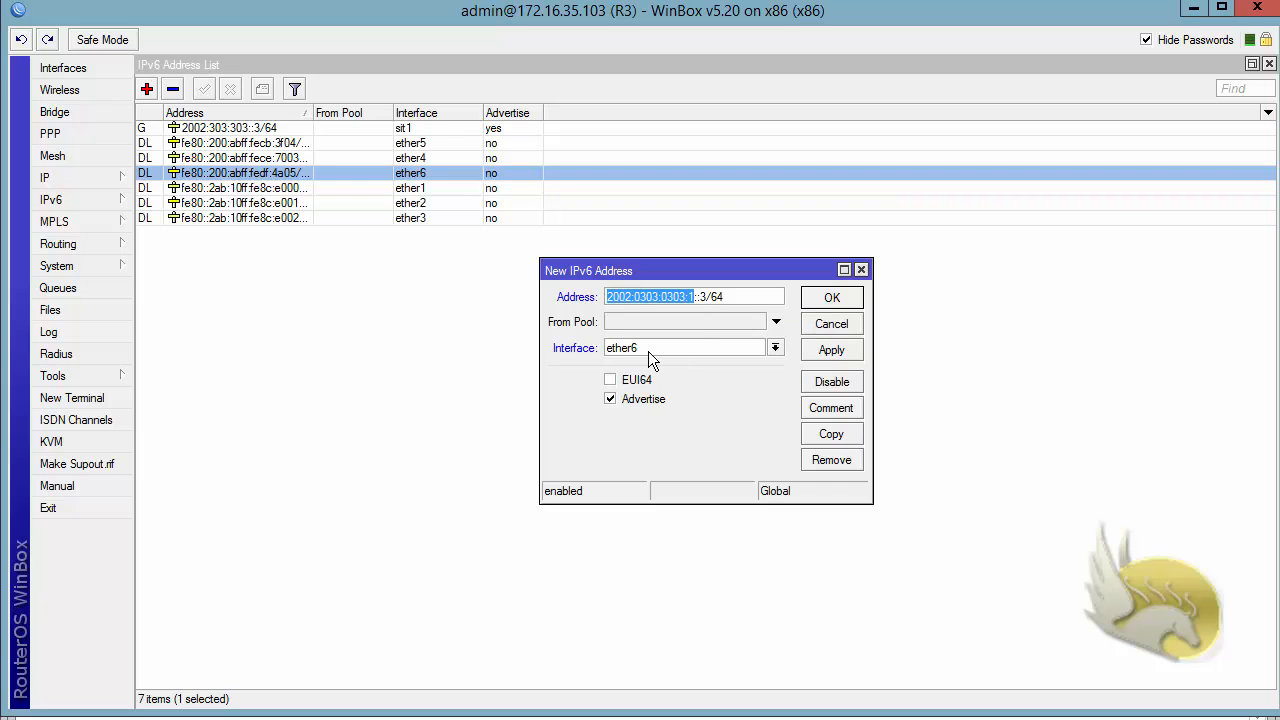
{"action": "left_click", "coordinate": [828, 298]}
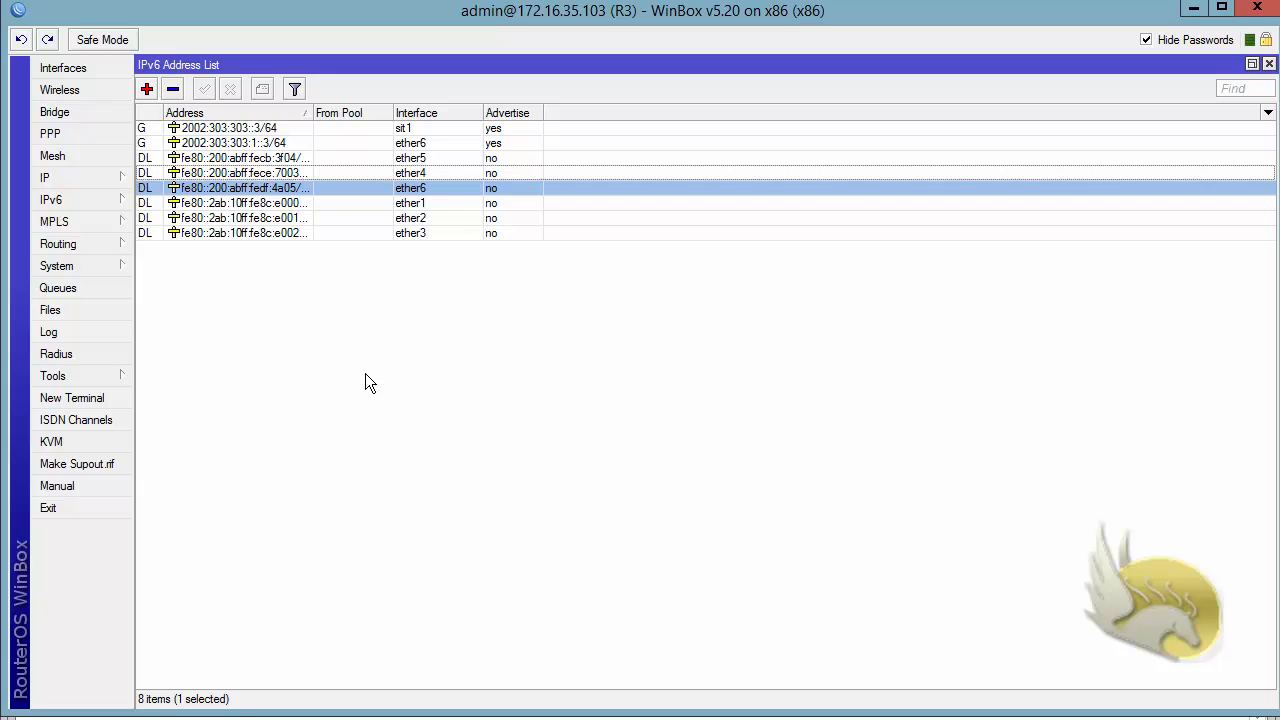
Add an IPv6 route on R3 to destination 2002::/16 with the sit1 tunnel as gateway.
{"action": "left_click", "coordinate": [85, 204]}
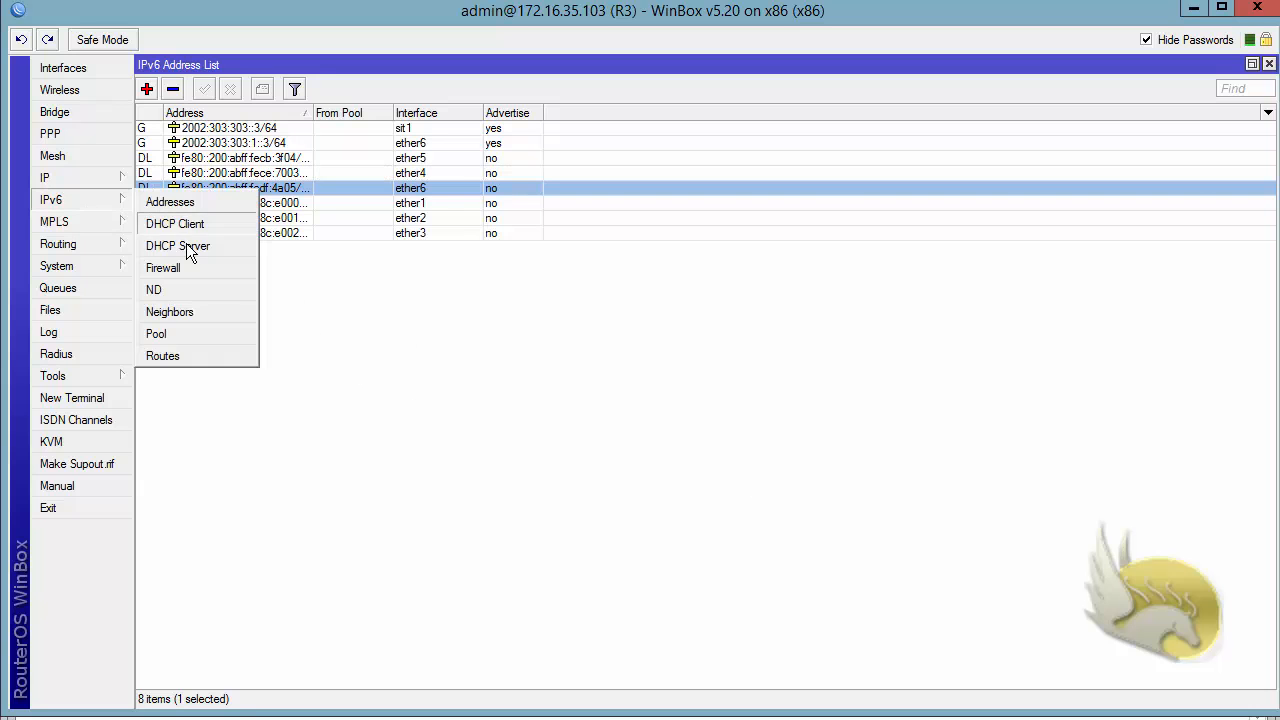
{"action": "left_click", "coordinate": [229, 361]}
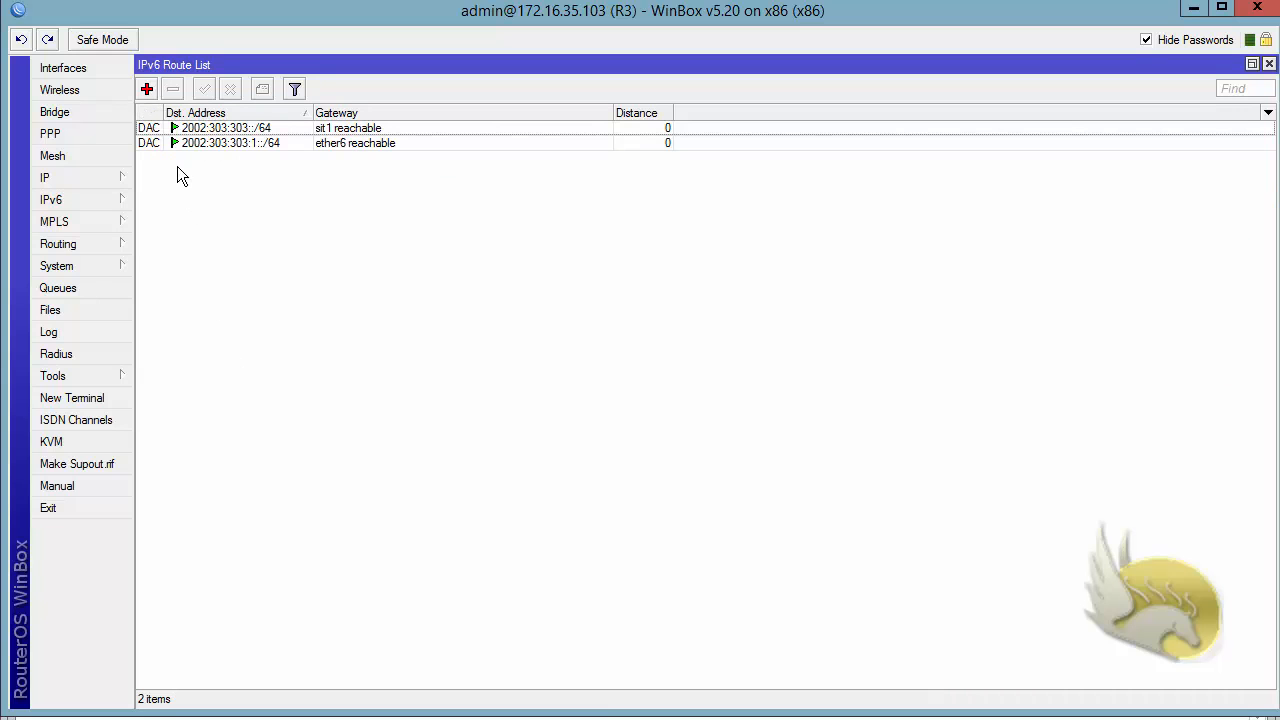
{"action": "left_click", "coordinate": [147, 89]}
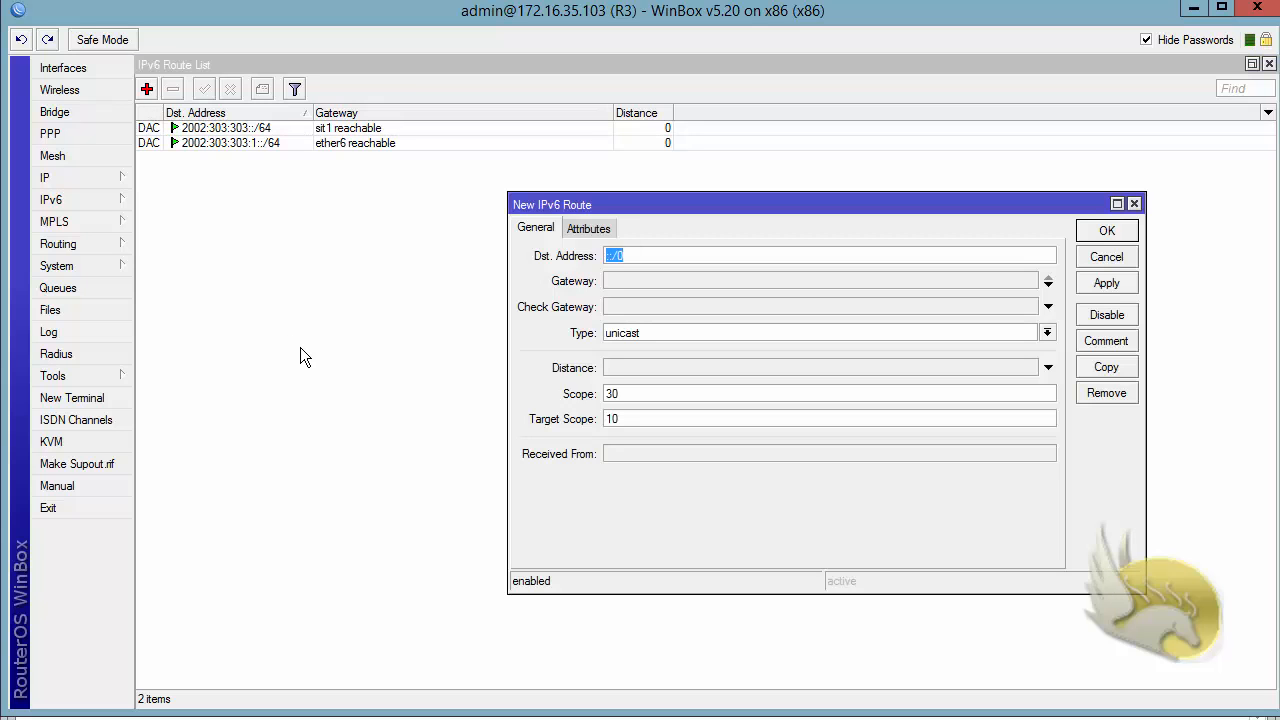
{"action": "type", "text": "2002::/16"}
{"action": "left_click", "coordinate": [1050, 286]}
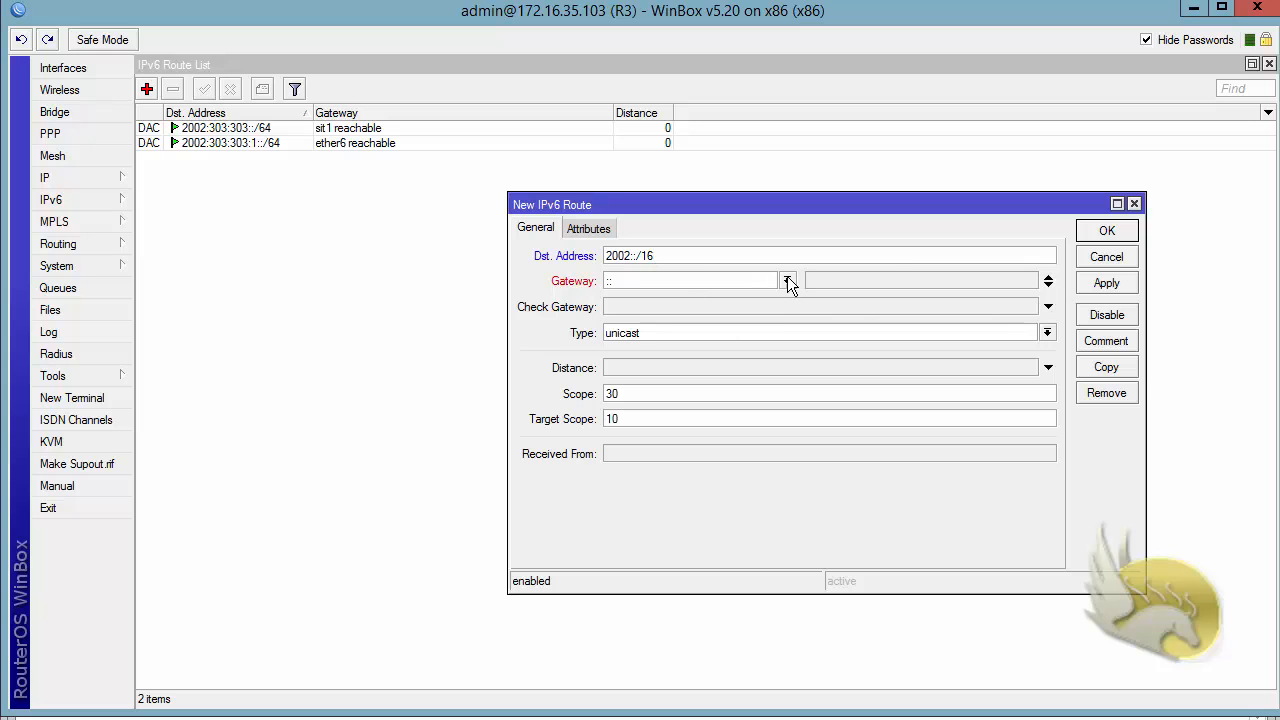
{"action": "left_click", "coordinate": [787, 281]}
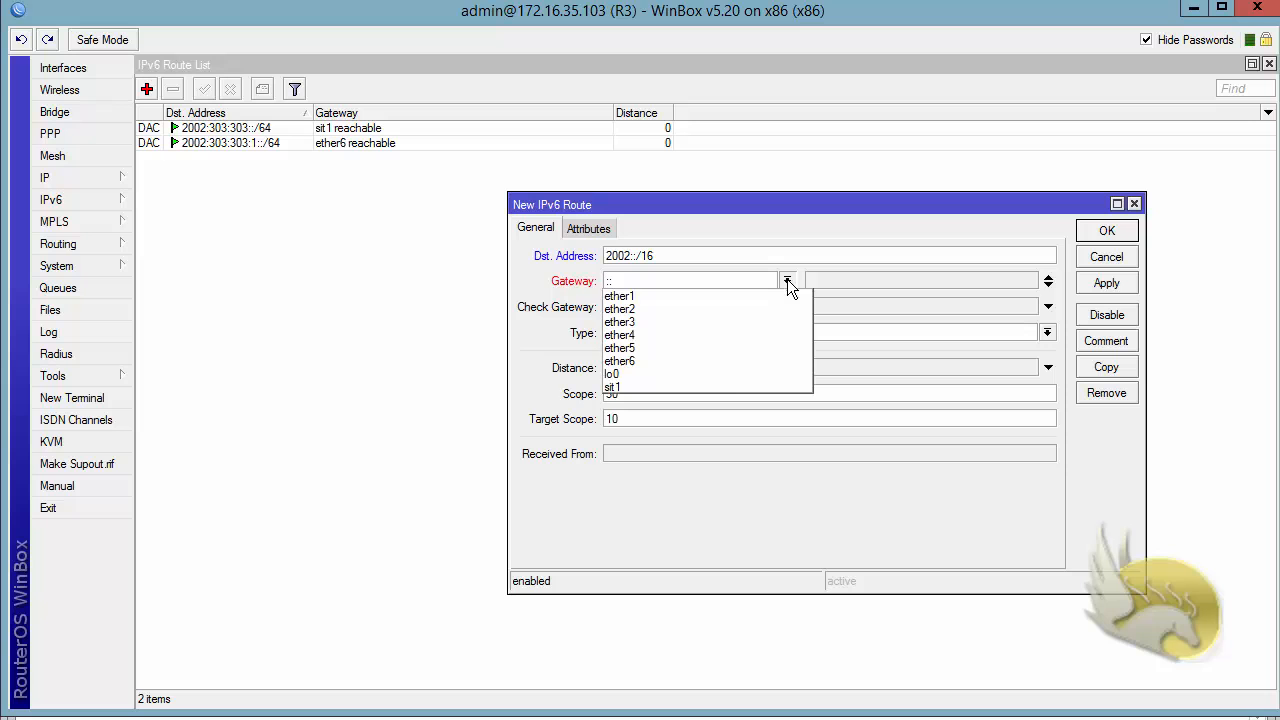
{"action": "left_click", "coordinate": [718, 378]}
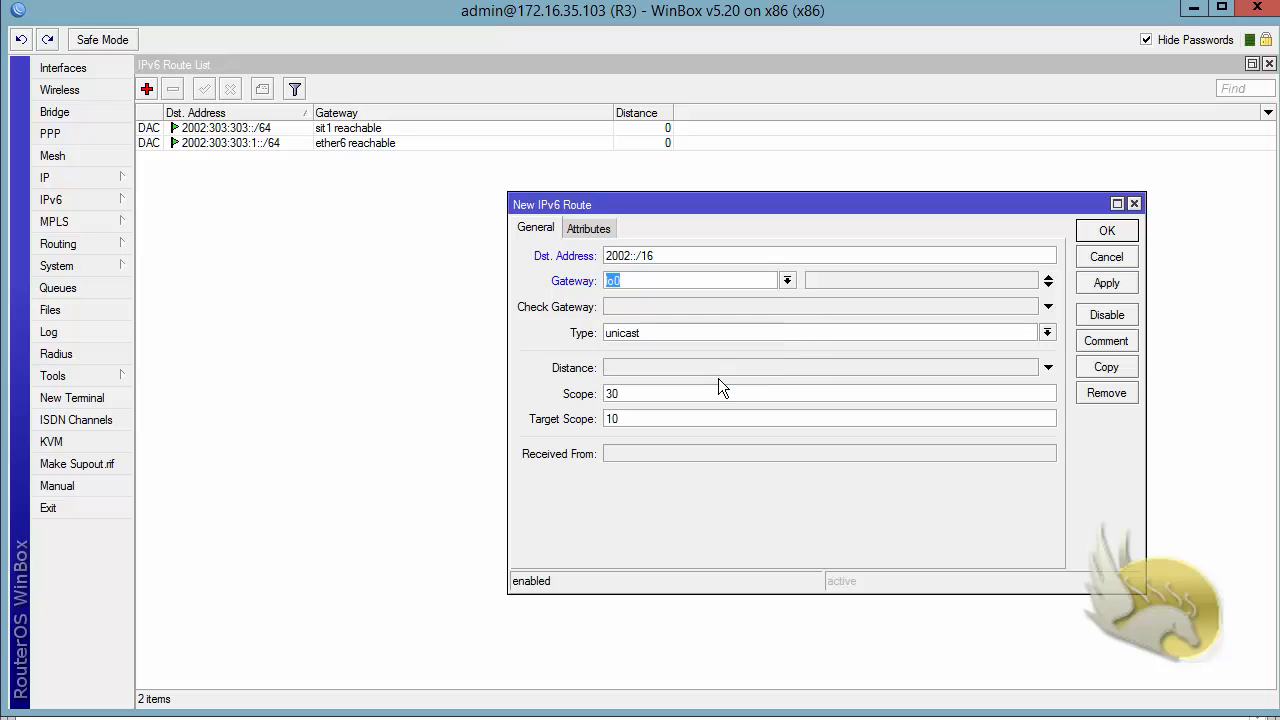
{"action": "left_click", "coordinate": [787, 281]}
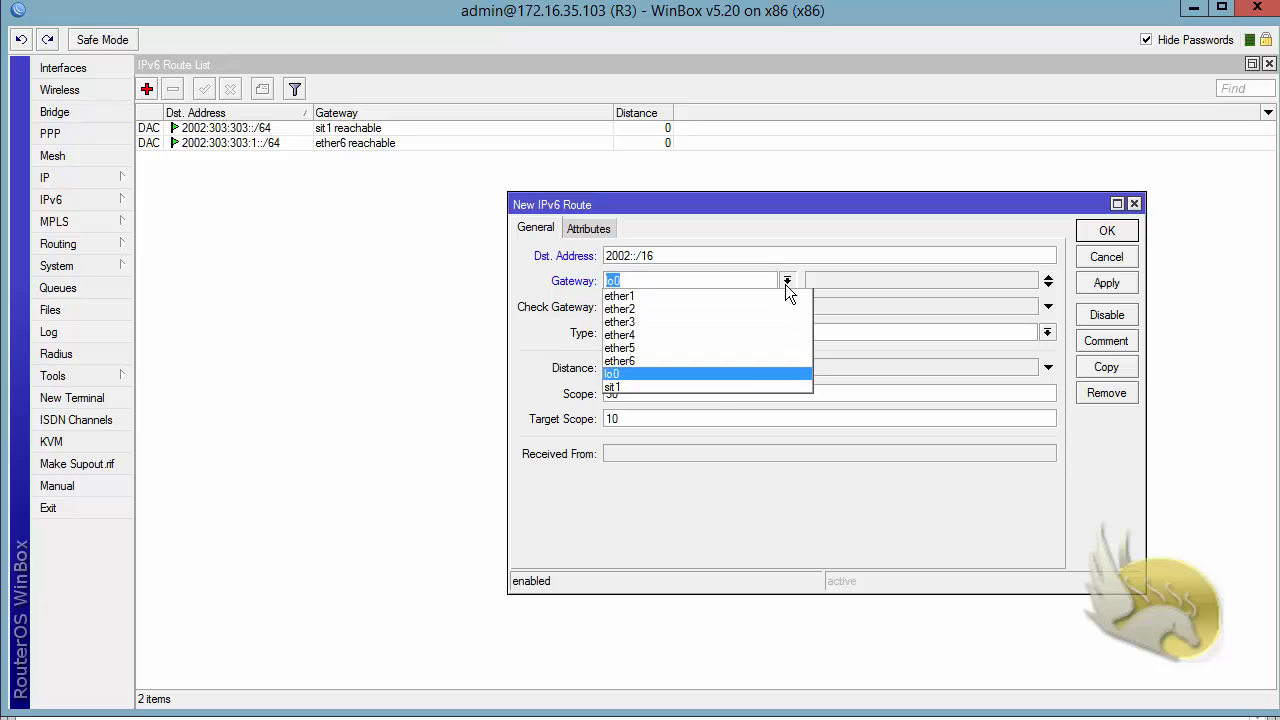
{"action": "left_click", "coordinate": [759, 385]}
{"action": "left_click", "coordinate": [1121, 280]}
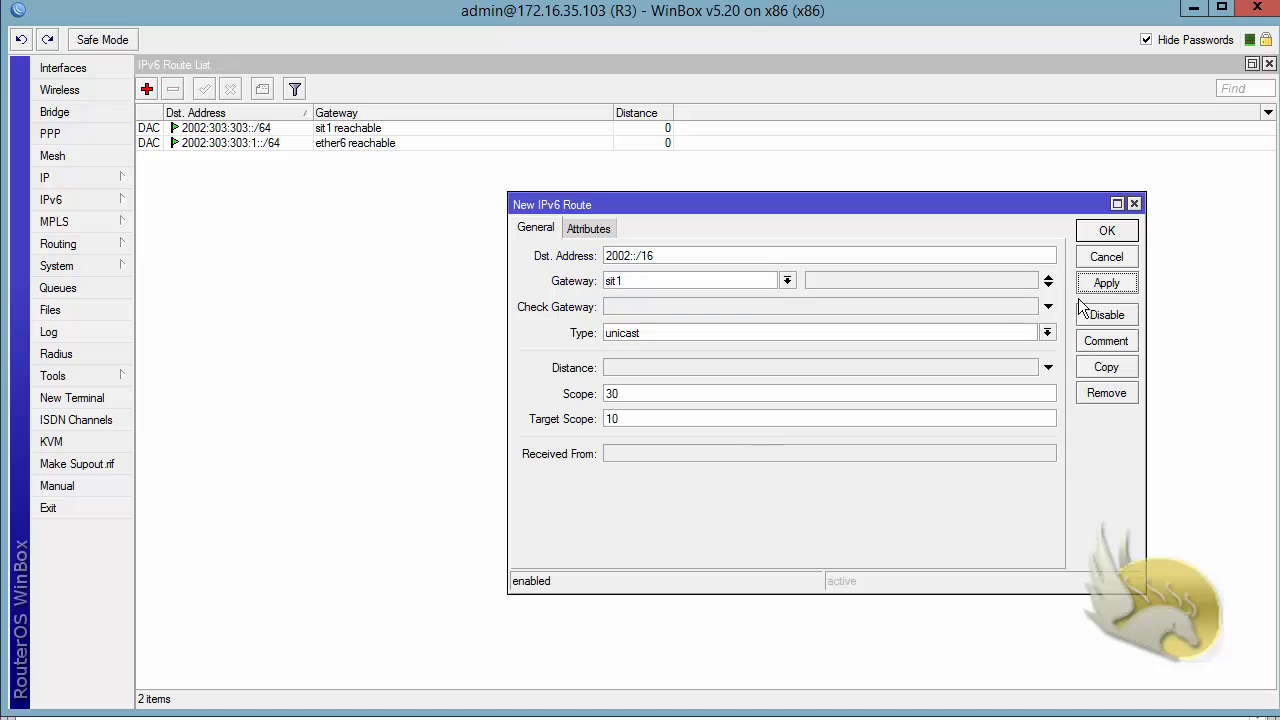
{"action": "left_click", "coordinate": [1100, 232]}
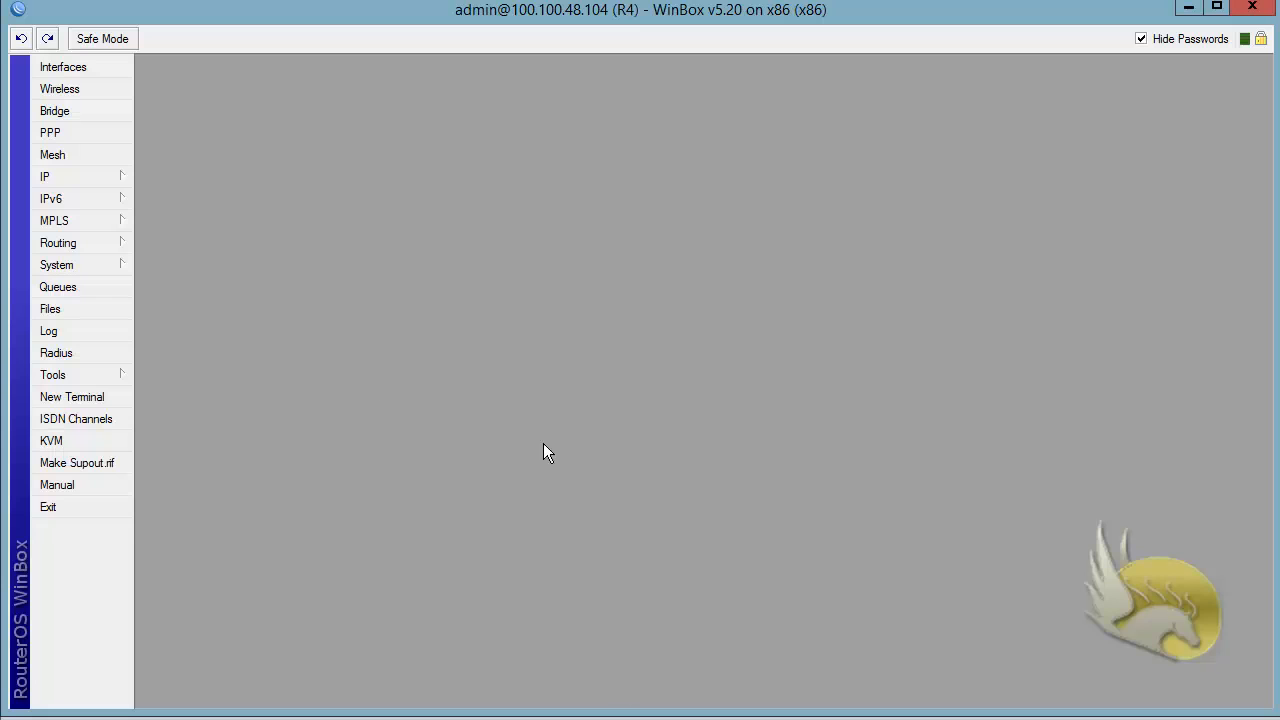
In the WinBox session of R4, add a 6to4 tunnel interface with local address 4.4.4.4.
{"action": "left_click", "coordinate": [96, 70]}
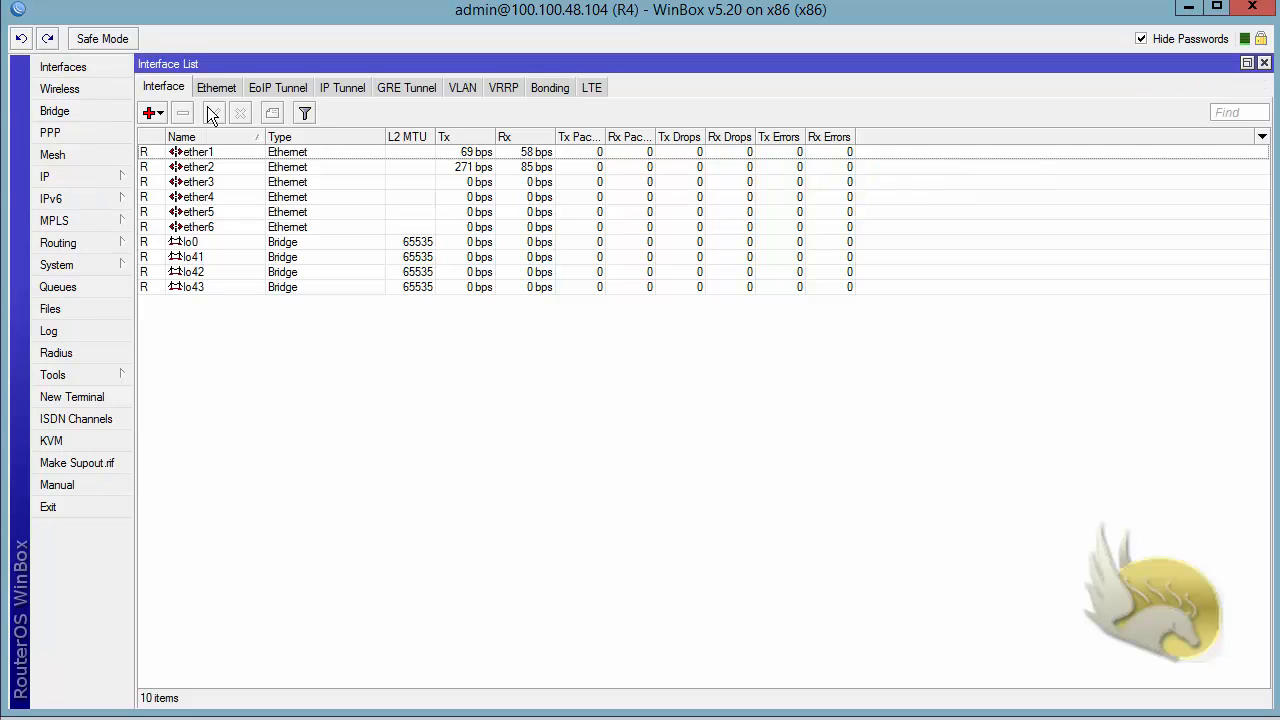
{"action": "left_click", "coordinate": [155, 116]}
{"action": "left_click", "coordinate": [207, 314]}
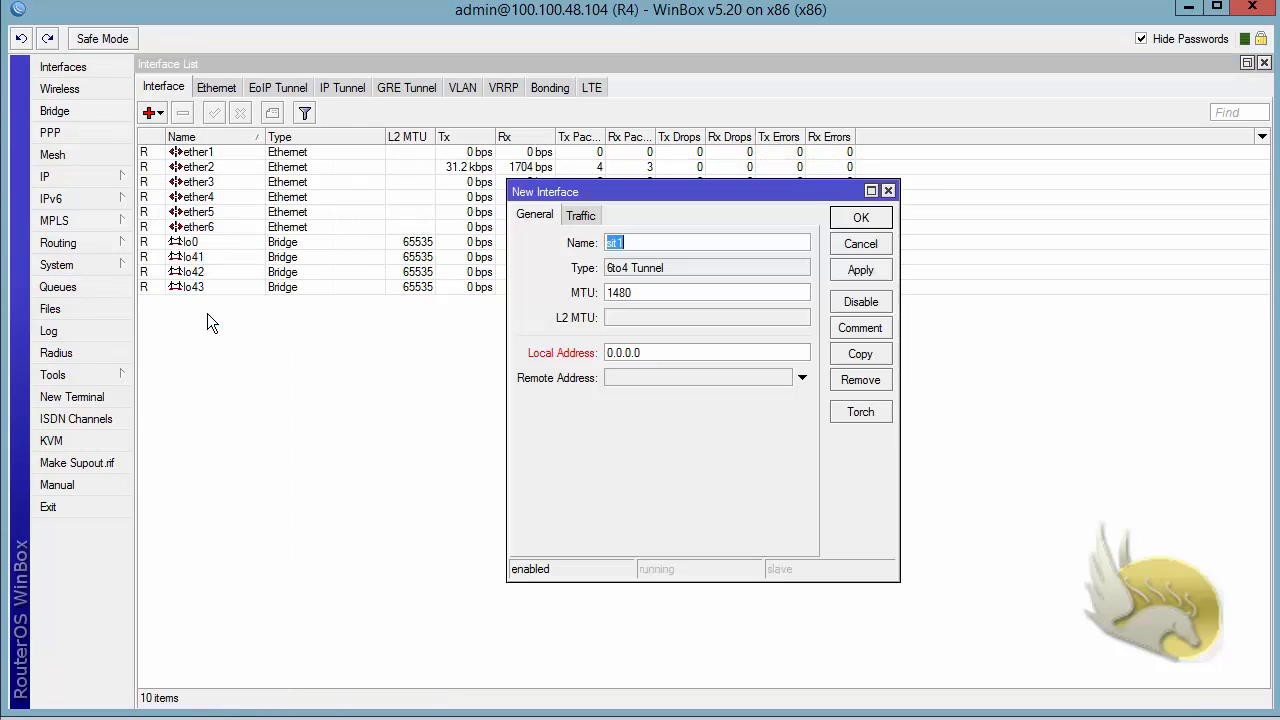
{"action": "double_click", "coordinate": [646, 352]}
{"action": "type", "text": "4.4.4.4"}
{"action": "left_click", "coordinate": [850, 225]}
Add the IPv6 address 2002:0404:0404::4/64 to R4's sit1 tunnel interface.
{"action": "left_click", "coordinate": [86, 204]}
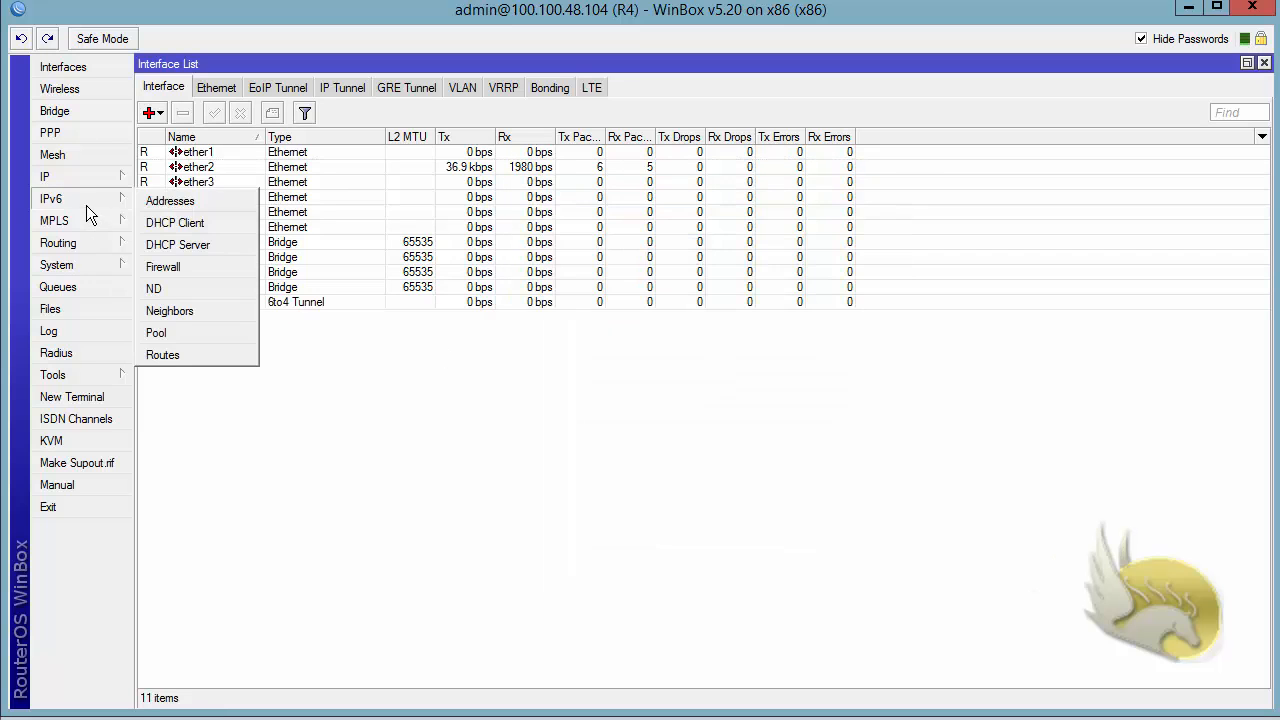
{"action": "left_click", "coordinate": [169, 205]}
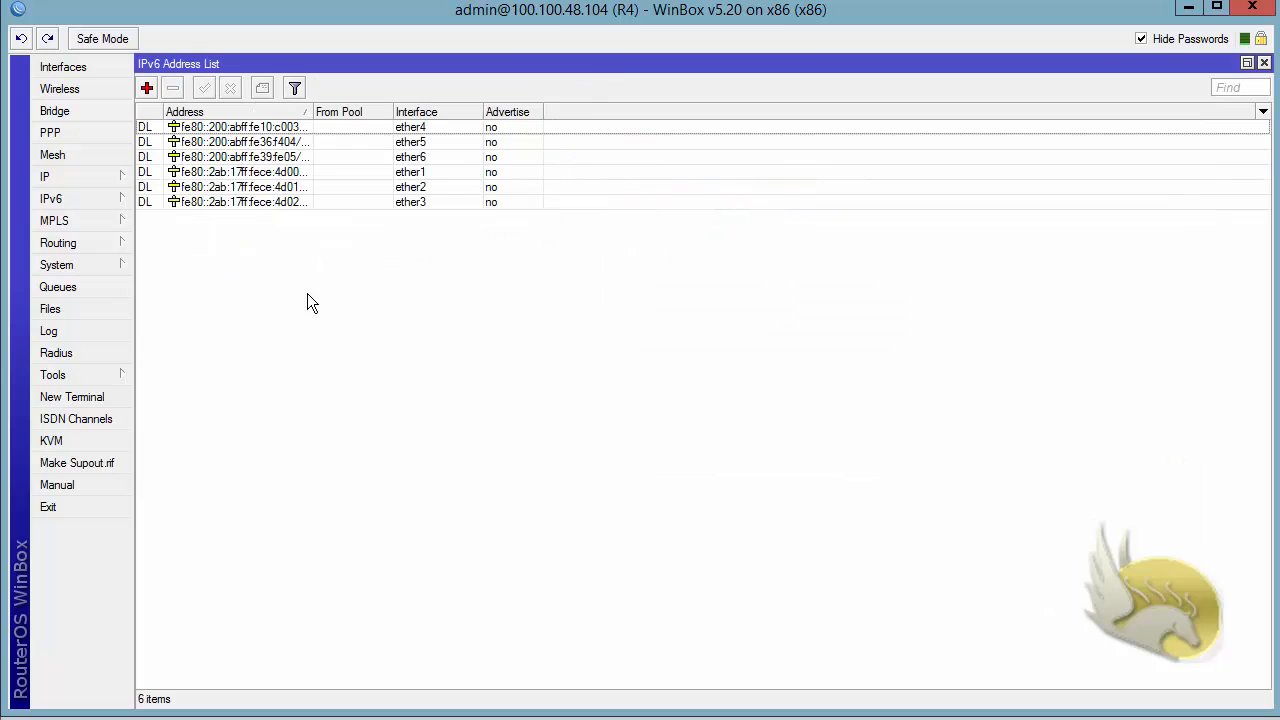
{"action": "left_click", "coordinate": [148, 88]}
{"action": "left_click", "coordinate": [623, 352]}
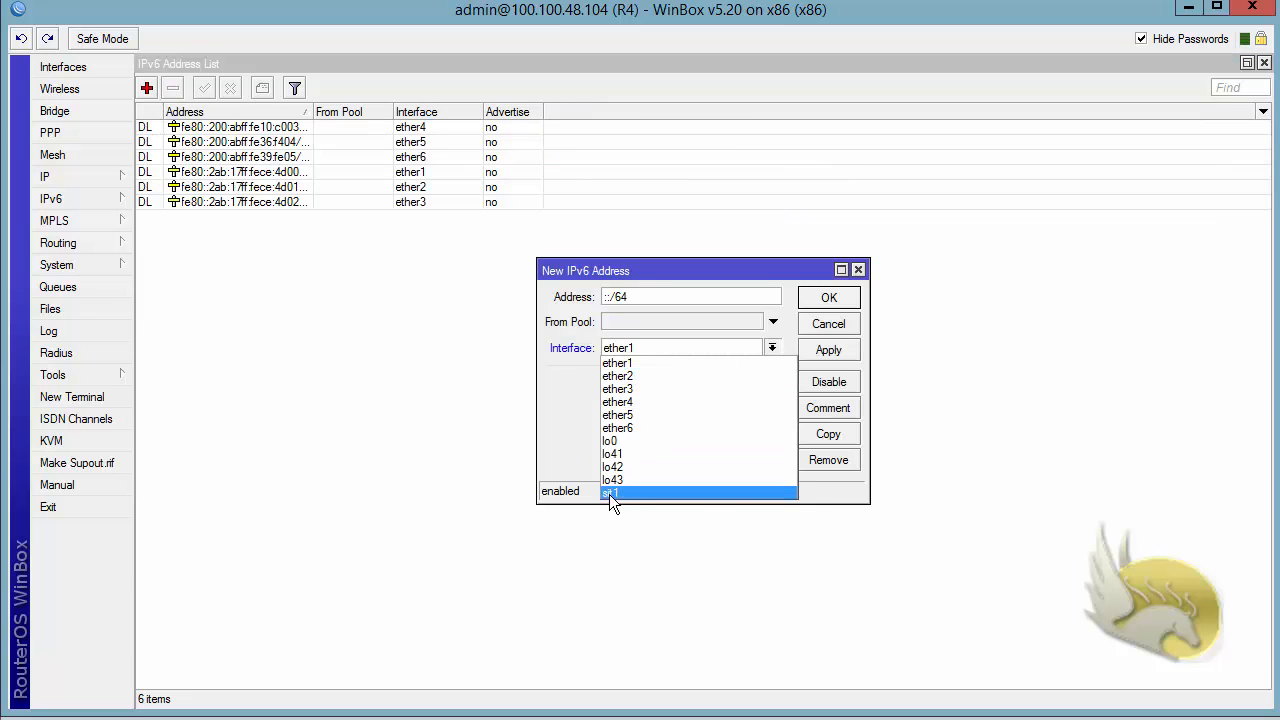
{"action": "left_click", "coordinate": [609, 493]}
{"action": "left_click_drag", "start_coordinate": [635, 296], "coordinate": [601, 298]}
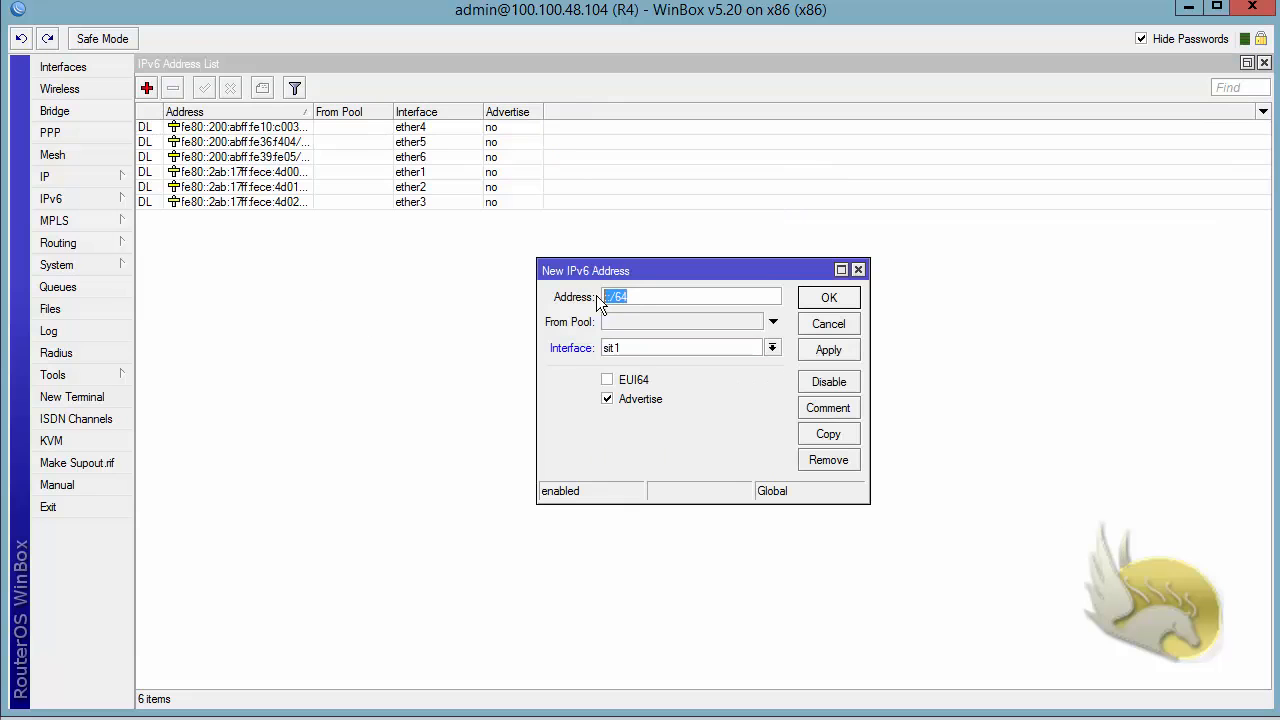
{"action": "type", "text": "2002"}
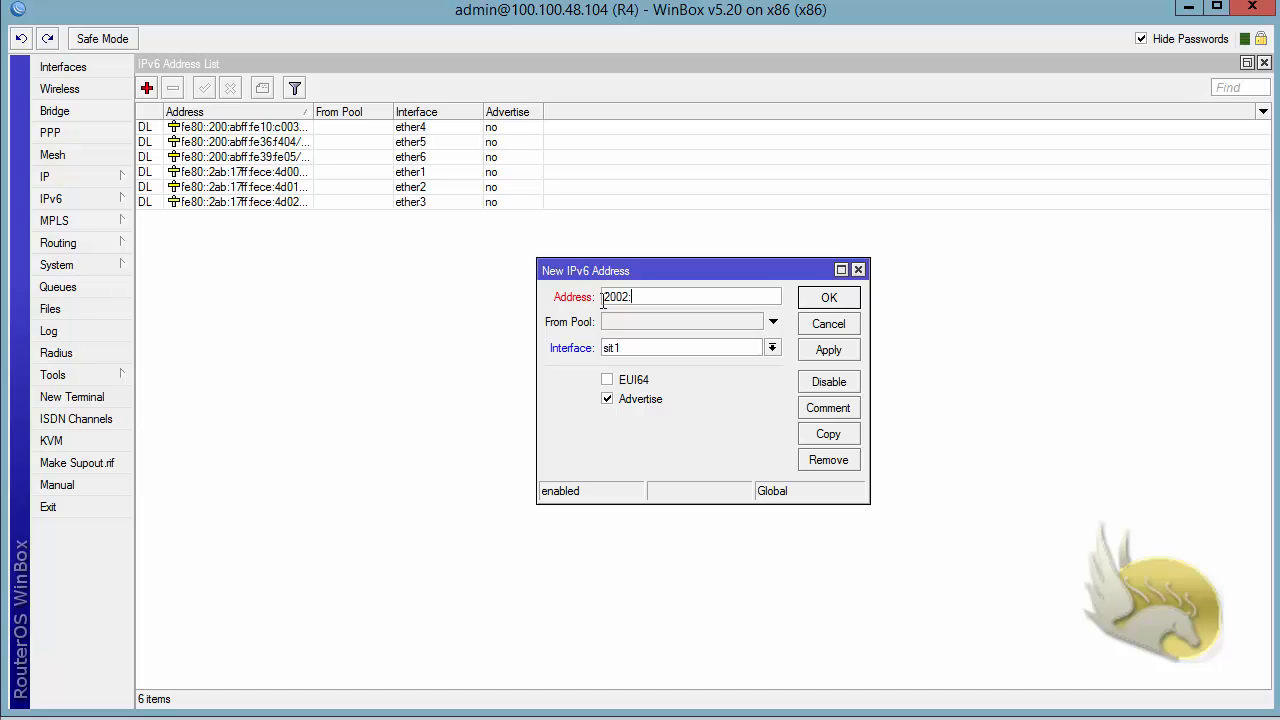
{"action": "type", "text": ":0404:0404::4/64"}
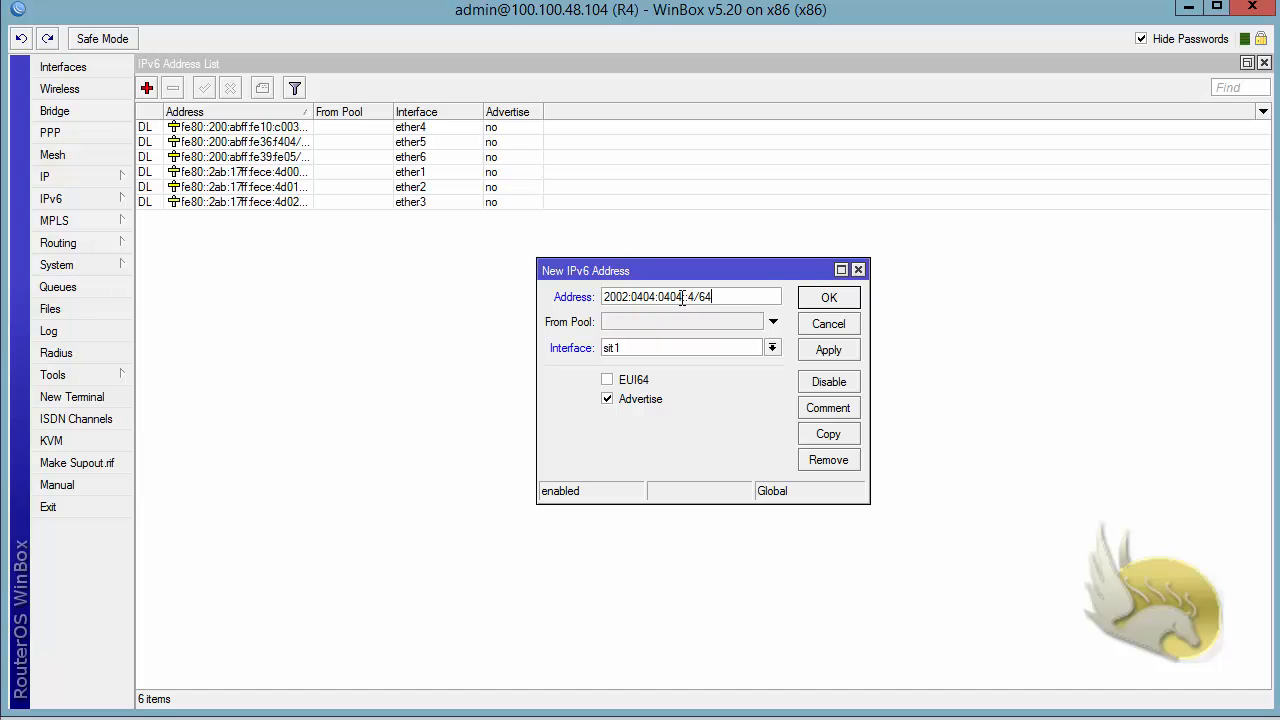
{"action": "left_click_drag", "start_coordinate": [682, 297], "coordinate": [593, 289]}
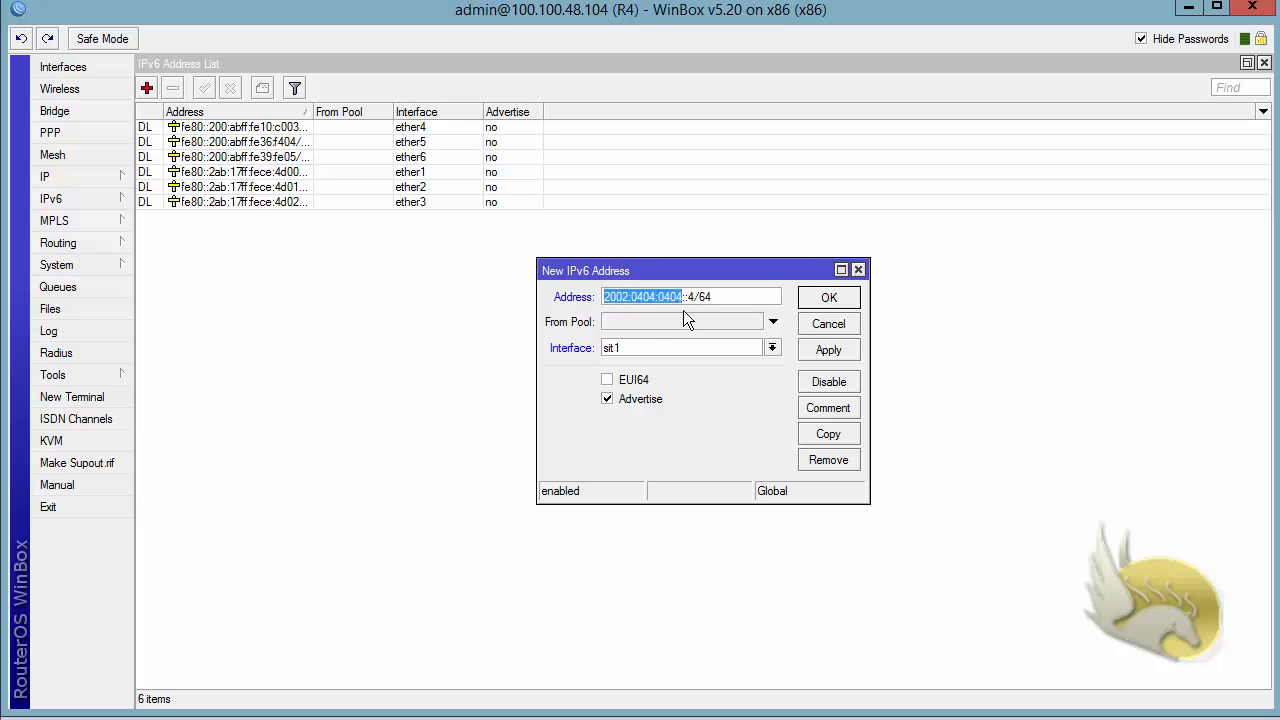
{"action": "left_click", "coordinate": [826, 298]}
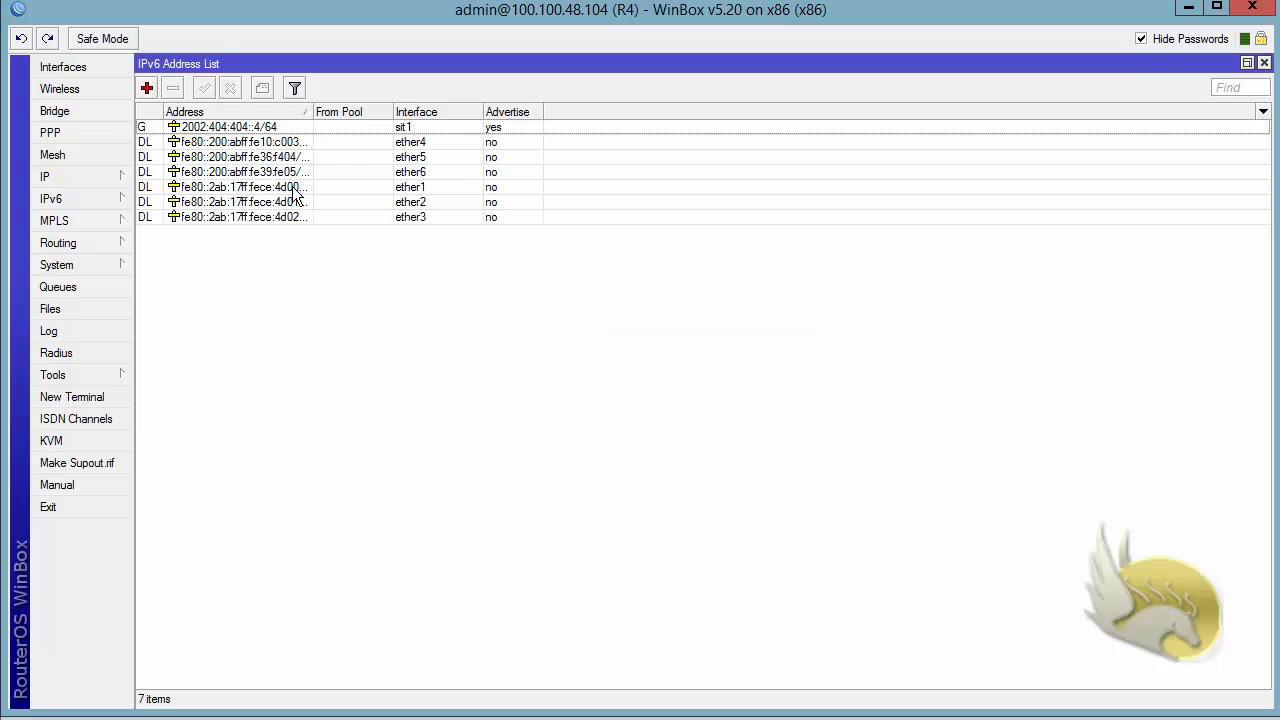
Add the IPv6 address 2002:0404:0404:1::4/64 to R4's ether6 interface.
{"action": "left_click", "coordinate": [415, 173]}
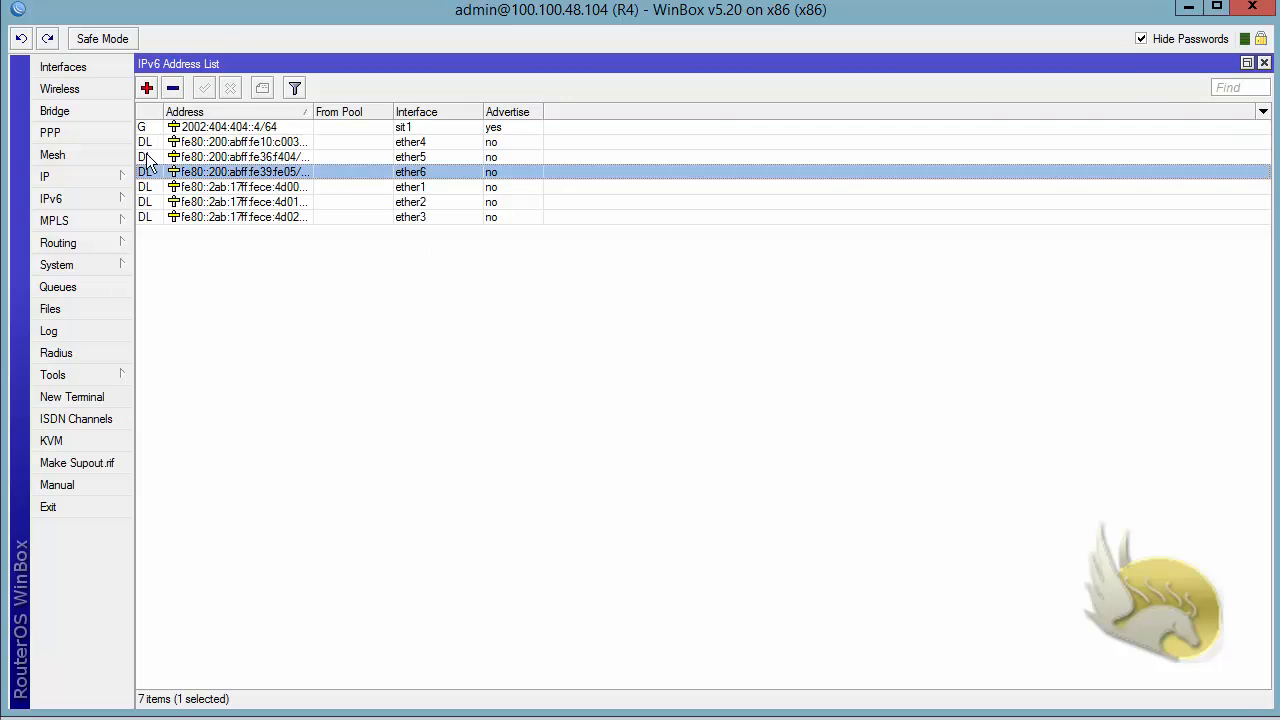
{"action": "left_click", "coordinate": [146, 90]}
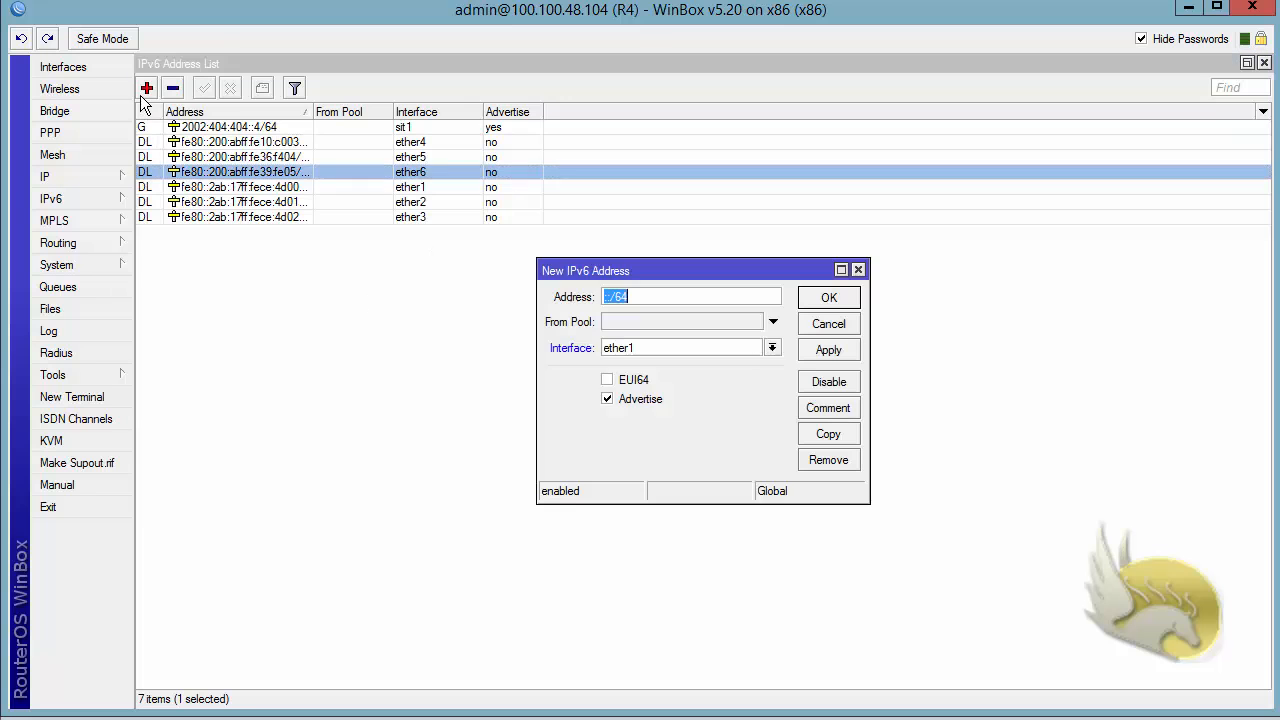
{"action": "left_click", "coordinate": [754, 352]}
{"action": "left_click", "coordinate": [732, 428]}
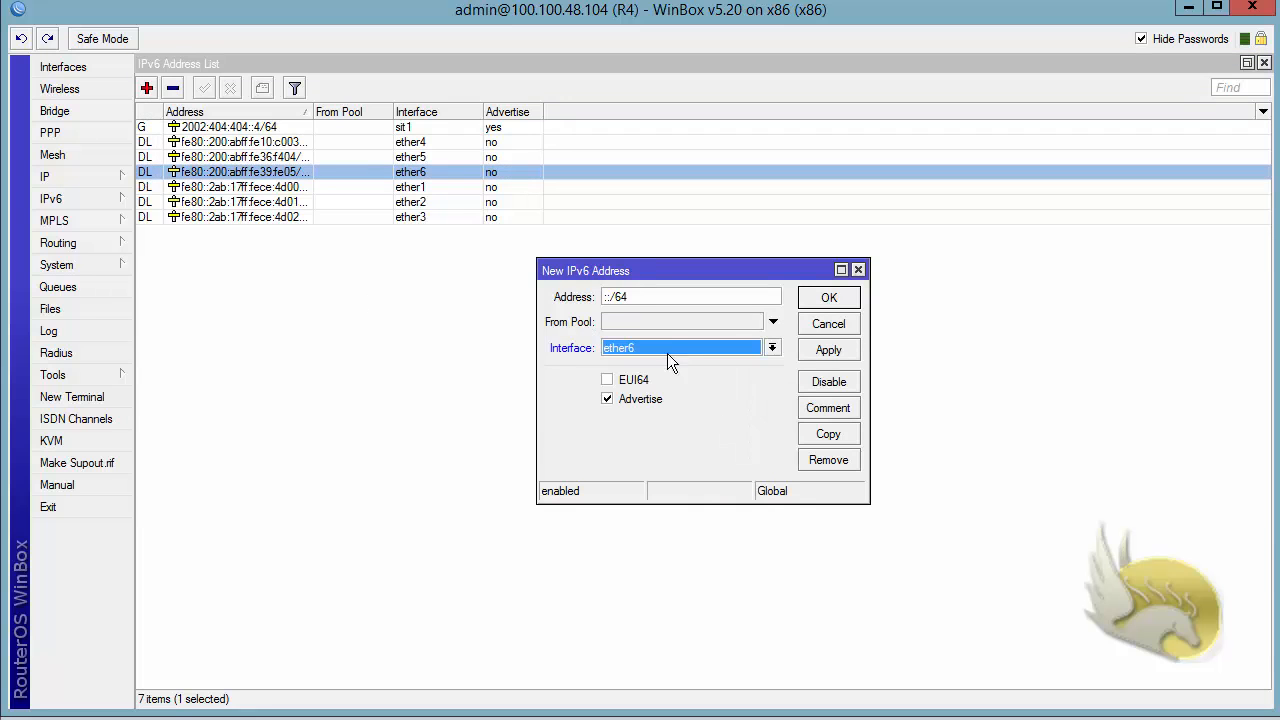
{"action": "left_click", "coordinate": [633, 298]}
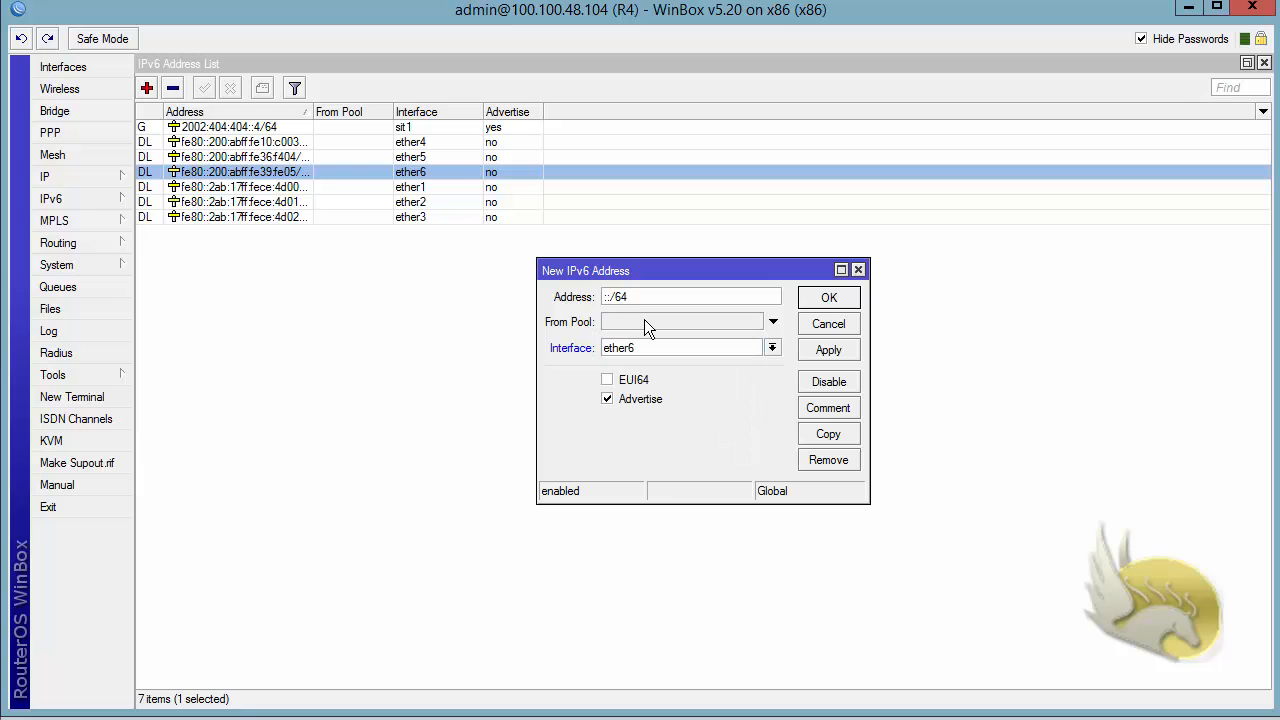
{"action": "key", "text": "BackSpace"}
{"action": "key", "text": "BackSpace"}
{"action": "key", "text": "BackSpace"}
{"action": "key", "text": "BackSpace"}
{"action": "key", "text": "BackSpace"}
{"action": "type", "text": "2002:0404:0404:1::4/64"}
{"action": "left_click", "coordinate": [828, 300]}
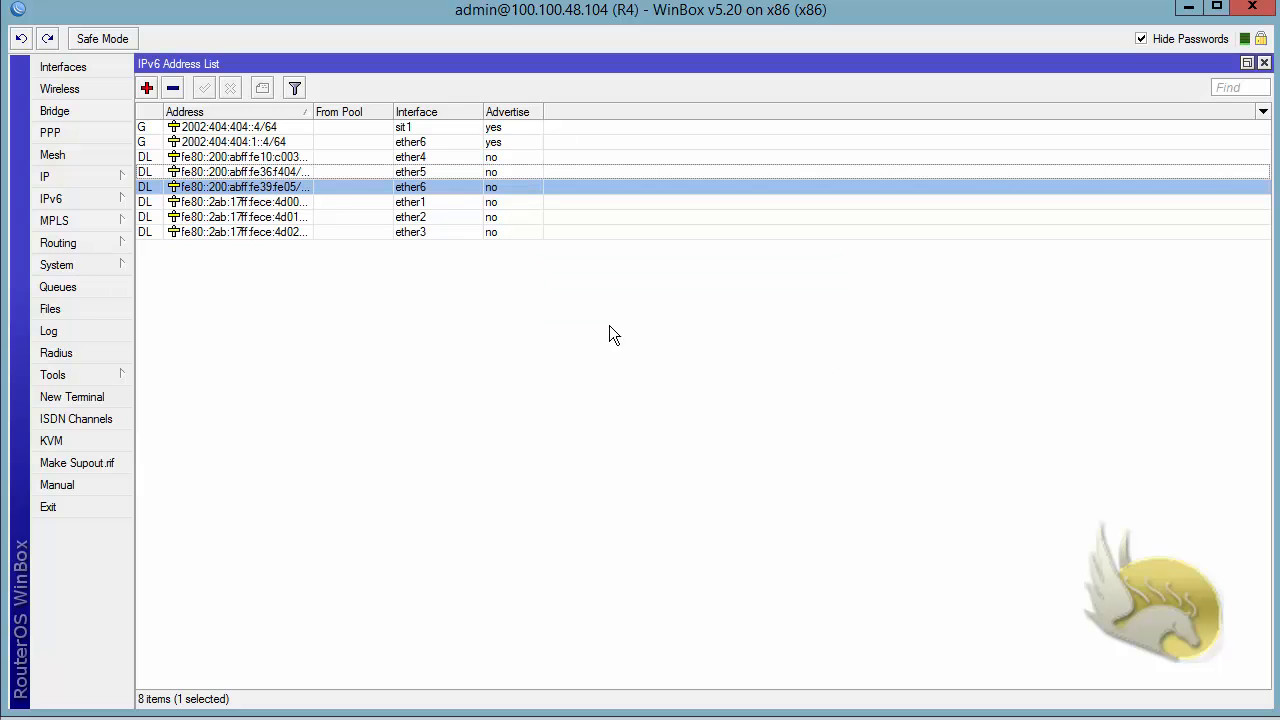
Change the gateway of R4's existing 2002::/16 IPv6 route to sit1 and apply it.
{"action": "left_click", "coordinate": [80, 197]}
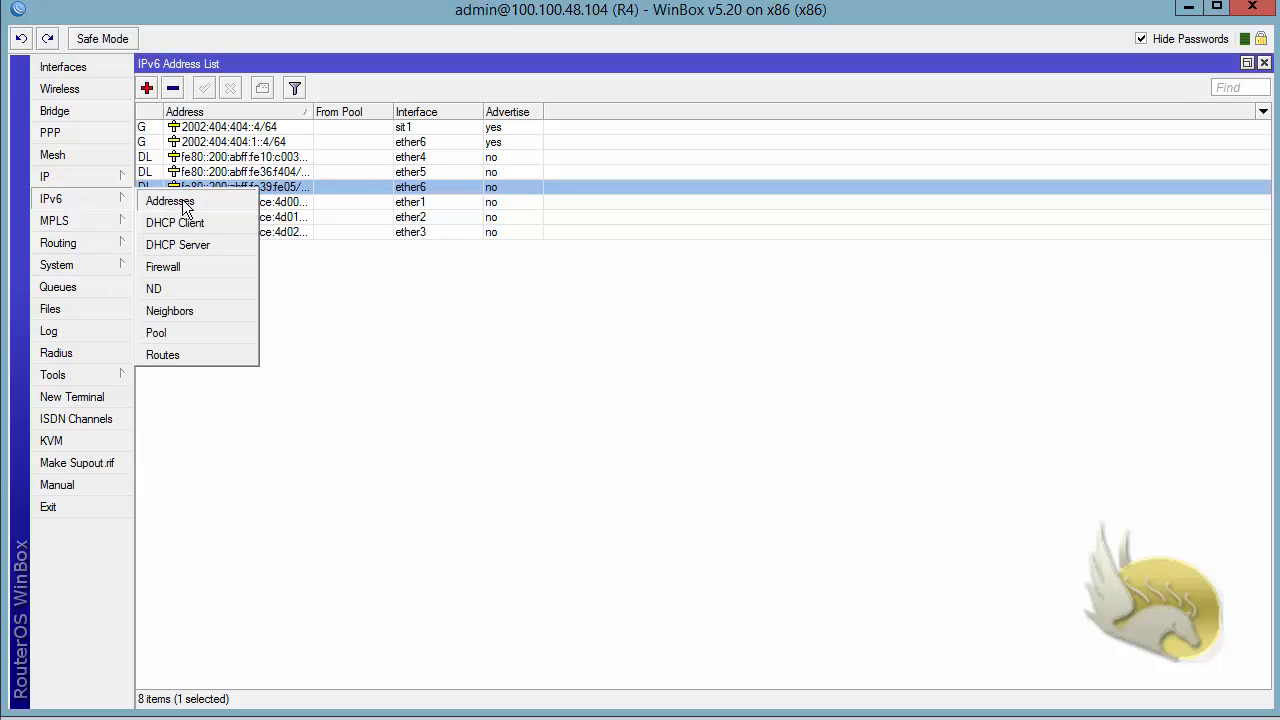
{"action": "left_click", "coordinate": [231, 355]}
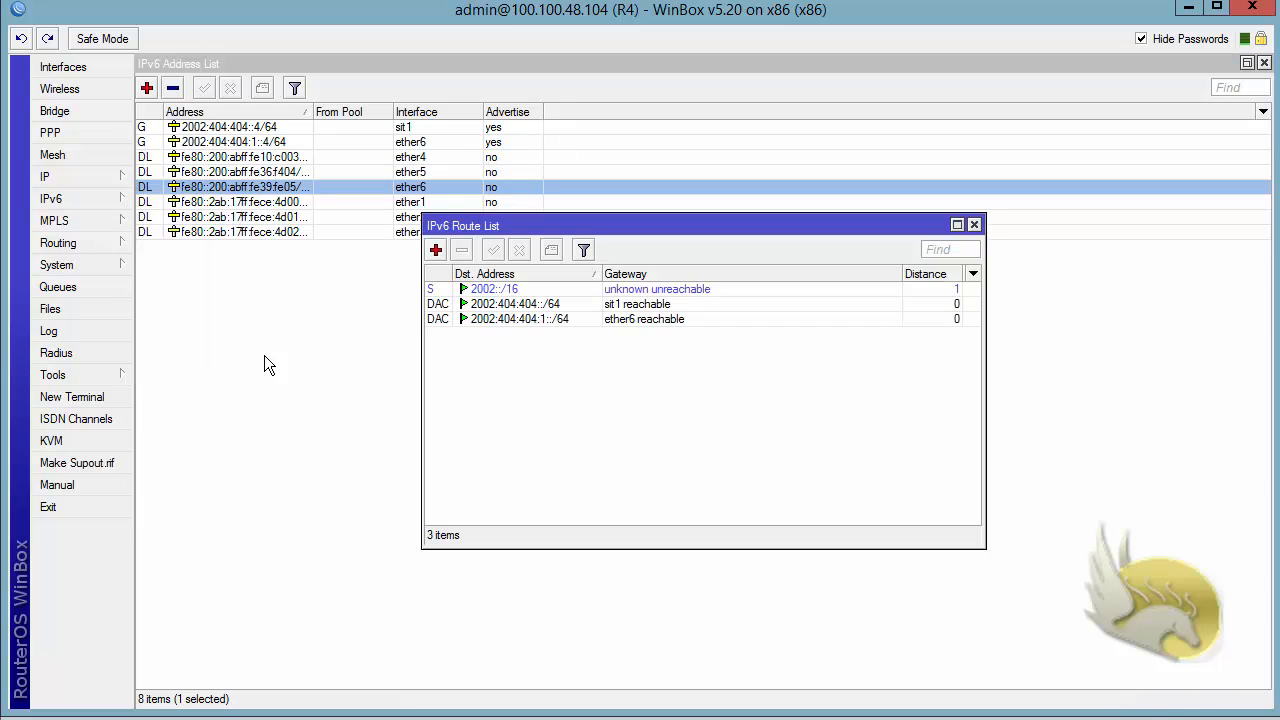
{"action": "left_click", "coordinate": [494, 291]}
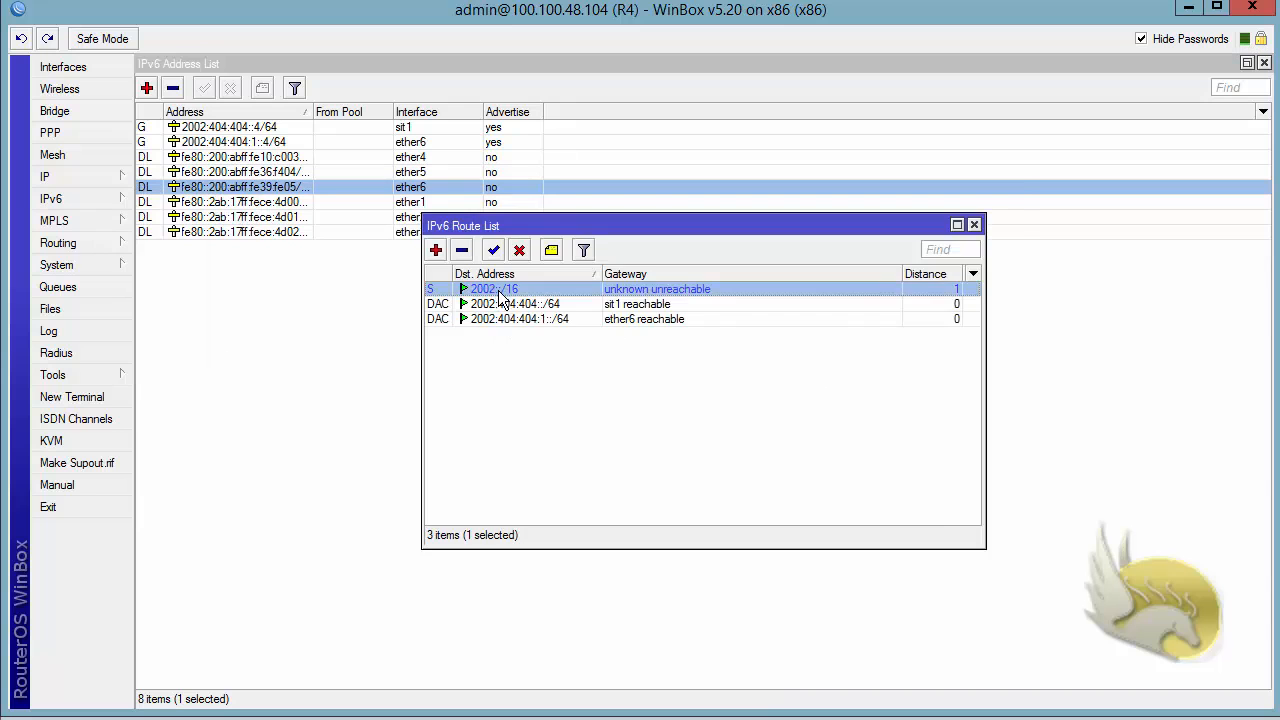
{"action": "double_click", "coordinate": [498, 292]}
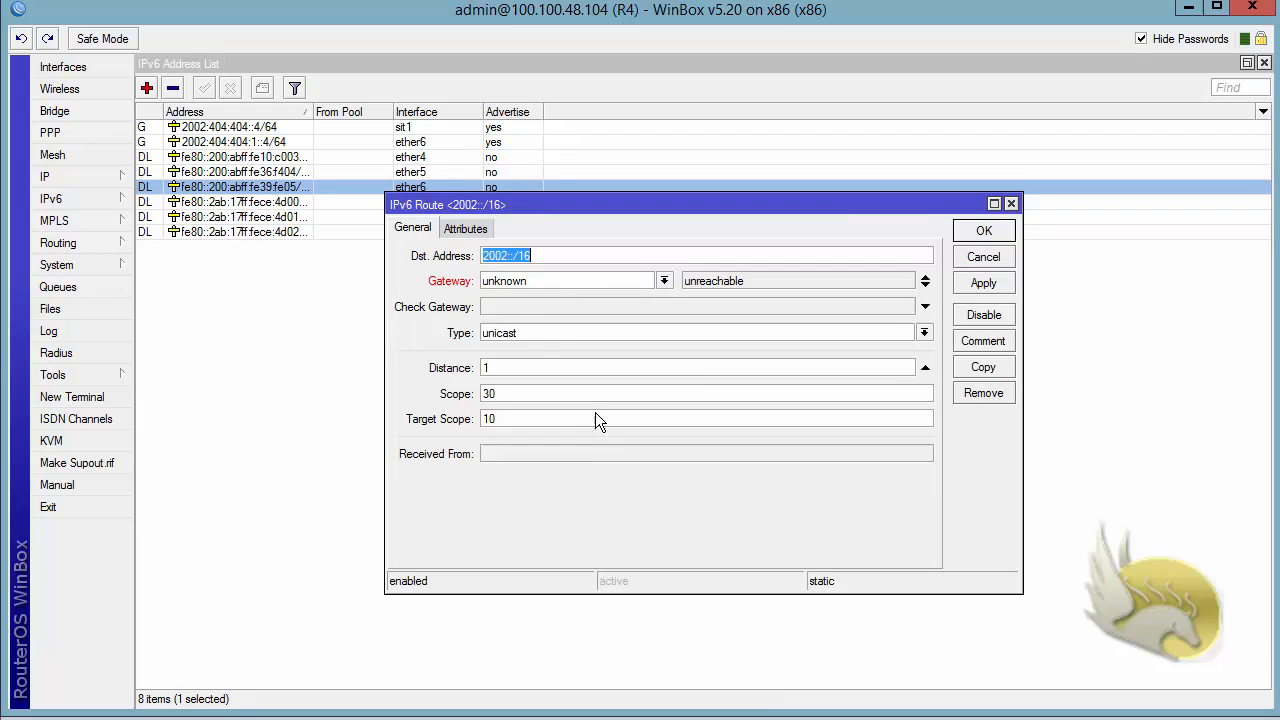
{"action": "left_click", "coordinate": [666, 284]}
{"action": "left_click", "coordinate": [617, 426]}
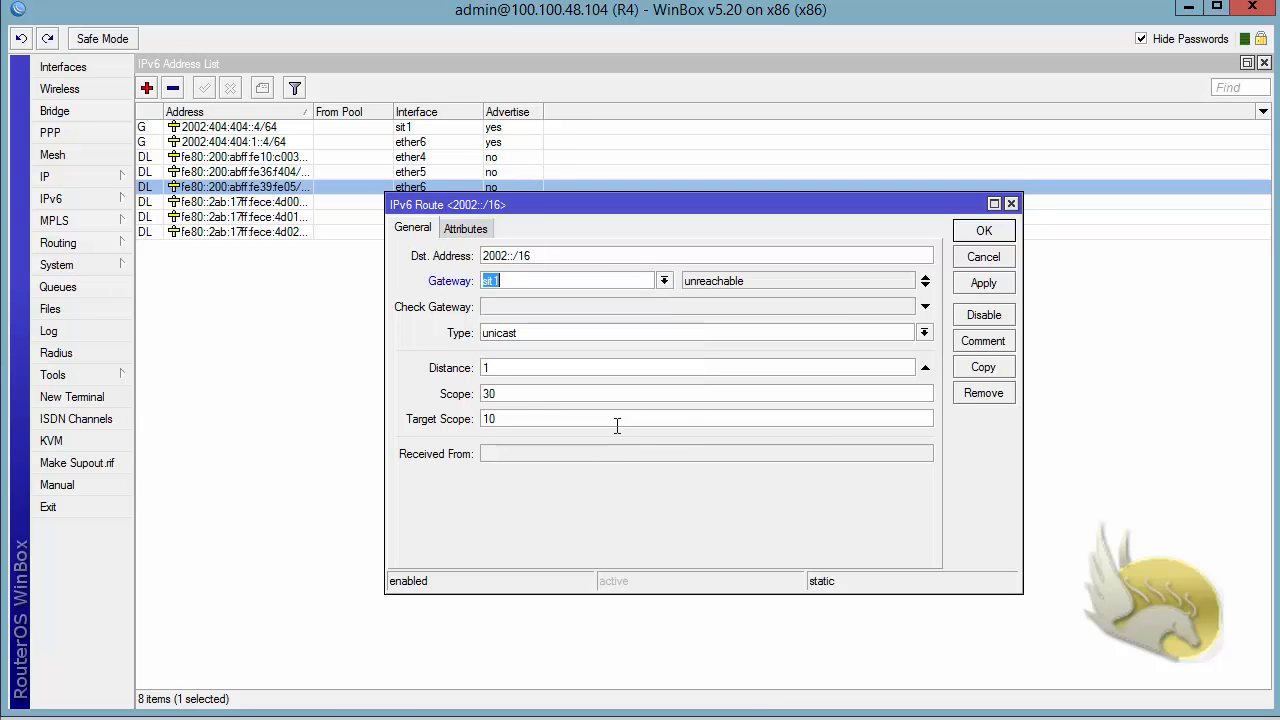
{"action": "left_click", "coordinate": [975, 284]}
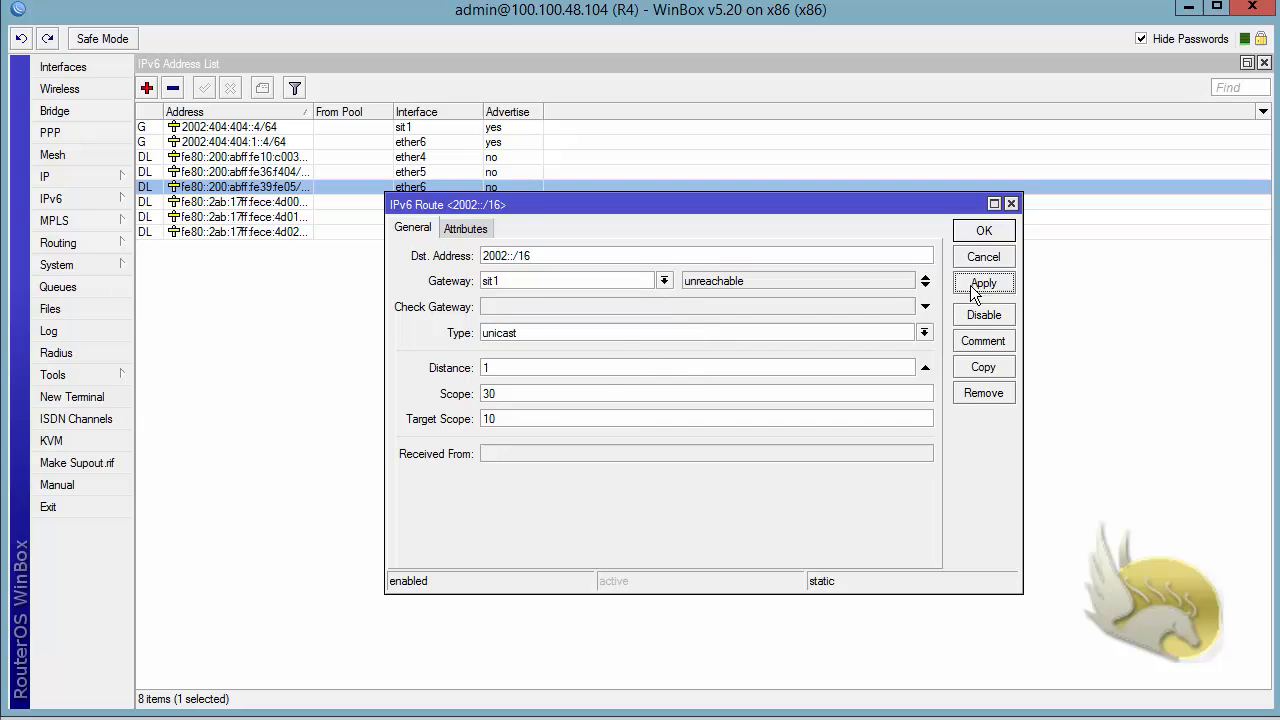
Close the 2002::/16 route settings and run a ping test from R4 to 2002:0303:0303:1::3, stopping it after several replies.
{"action": "left_click", "coordinate": [979, 233]}
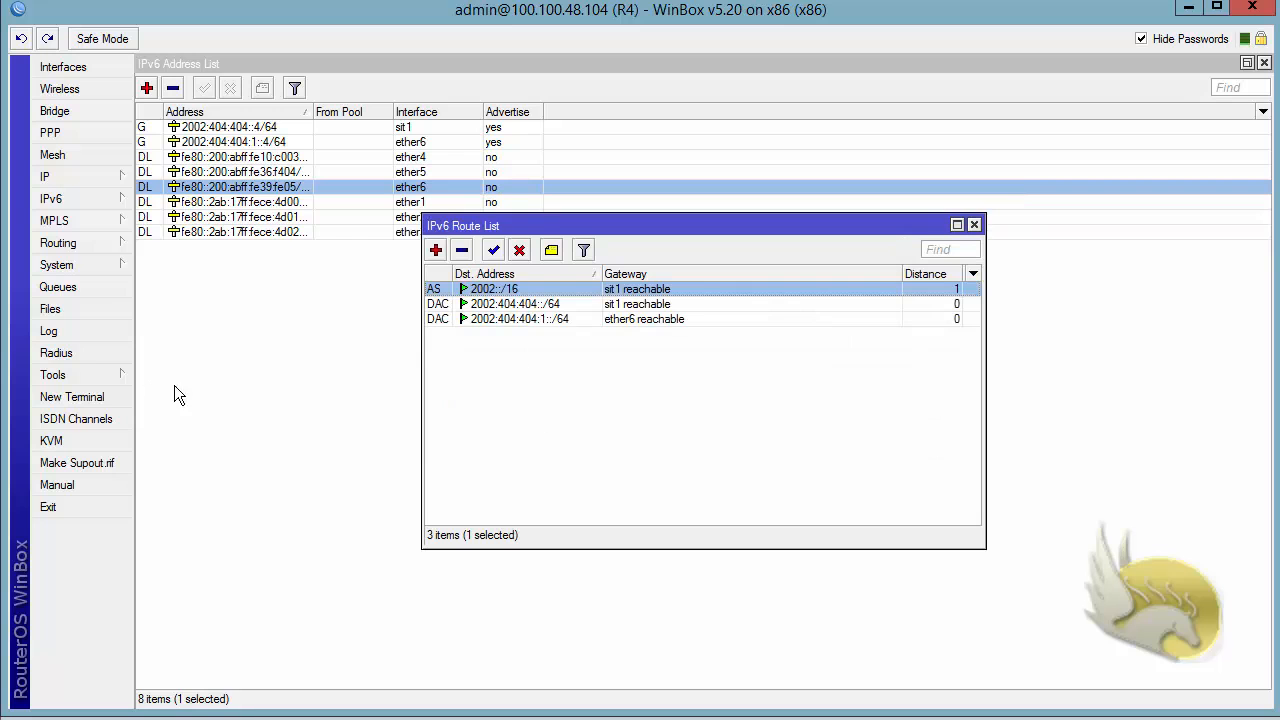
{"action": "left_click", "coordinate": [117, 375]}
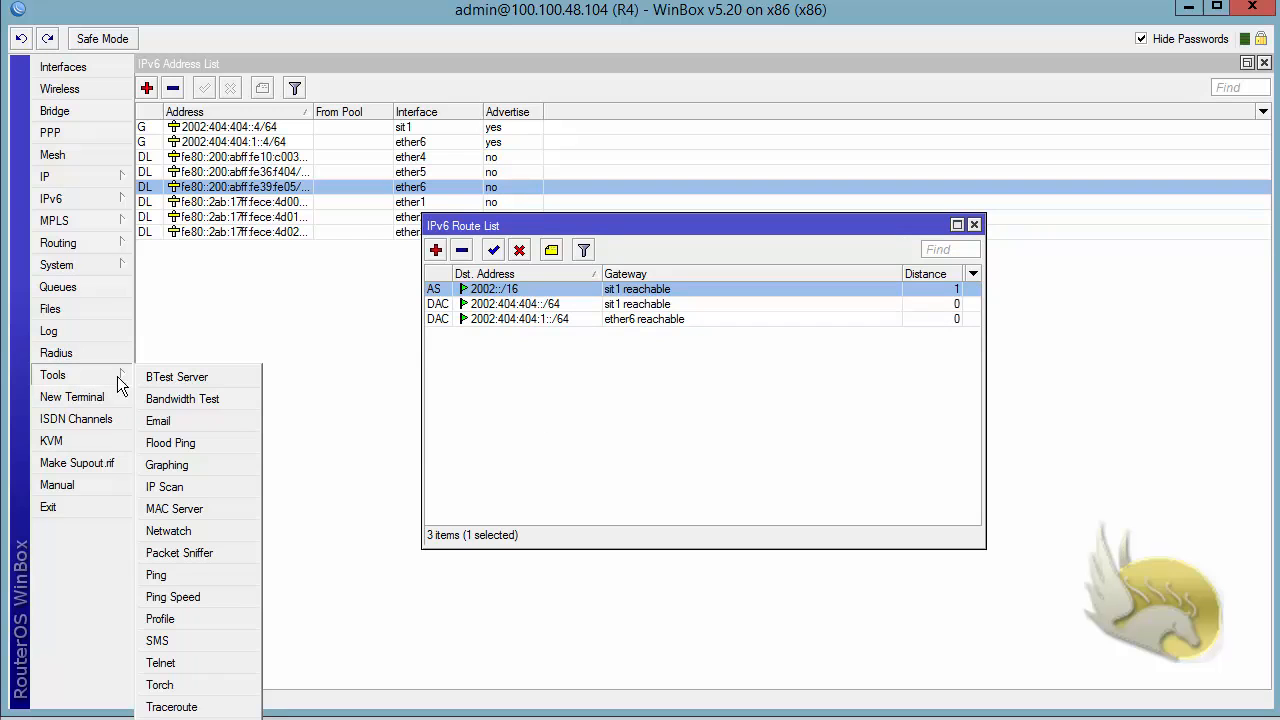
{"action": "left_click", "coordinate": [209, 574]}
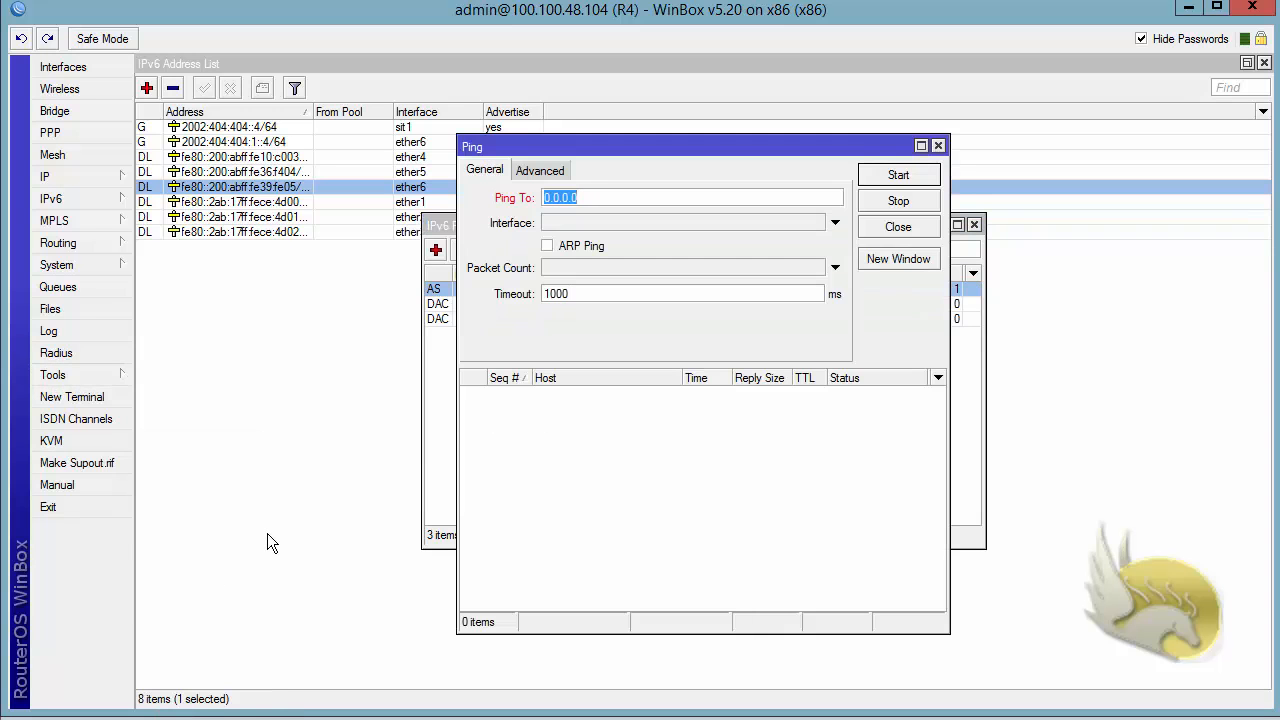
{"action": "type", "text": "2002"}
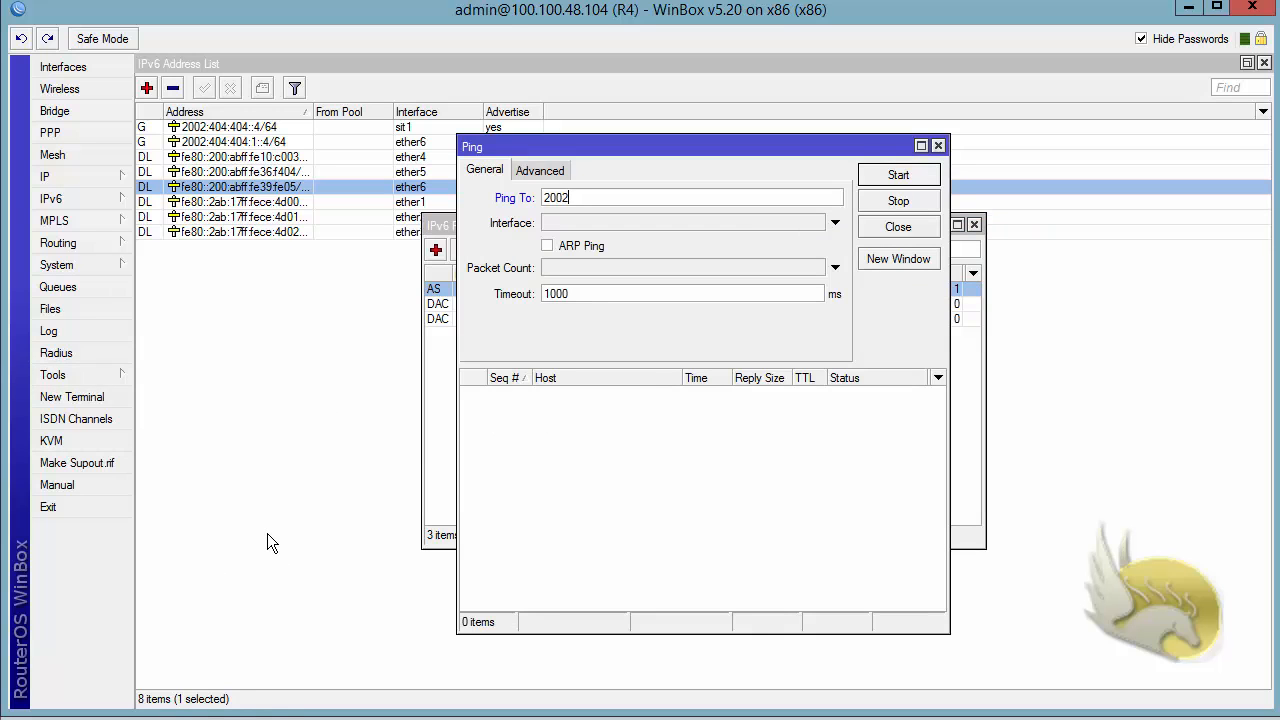
{"action": "type", "text": ":0303:0303:1::3"}
{"action": "key", "text": "Left"}
{"action": "type", "text": ":"}
{"action": "left_click", "coordinate": [874, 180]}
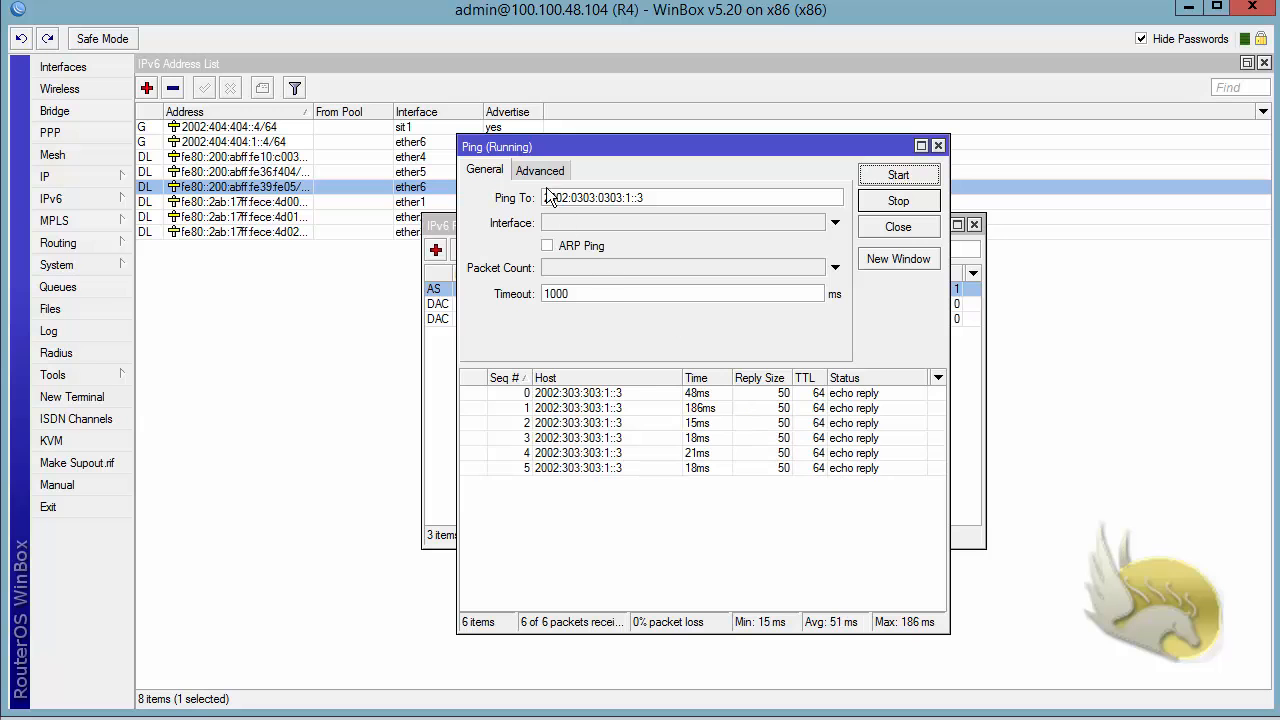
{"action": "left_click", "coordinate": [862, 201]}
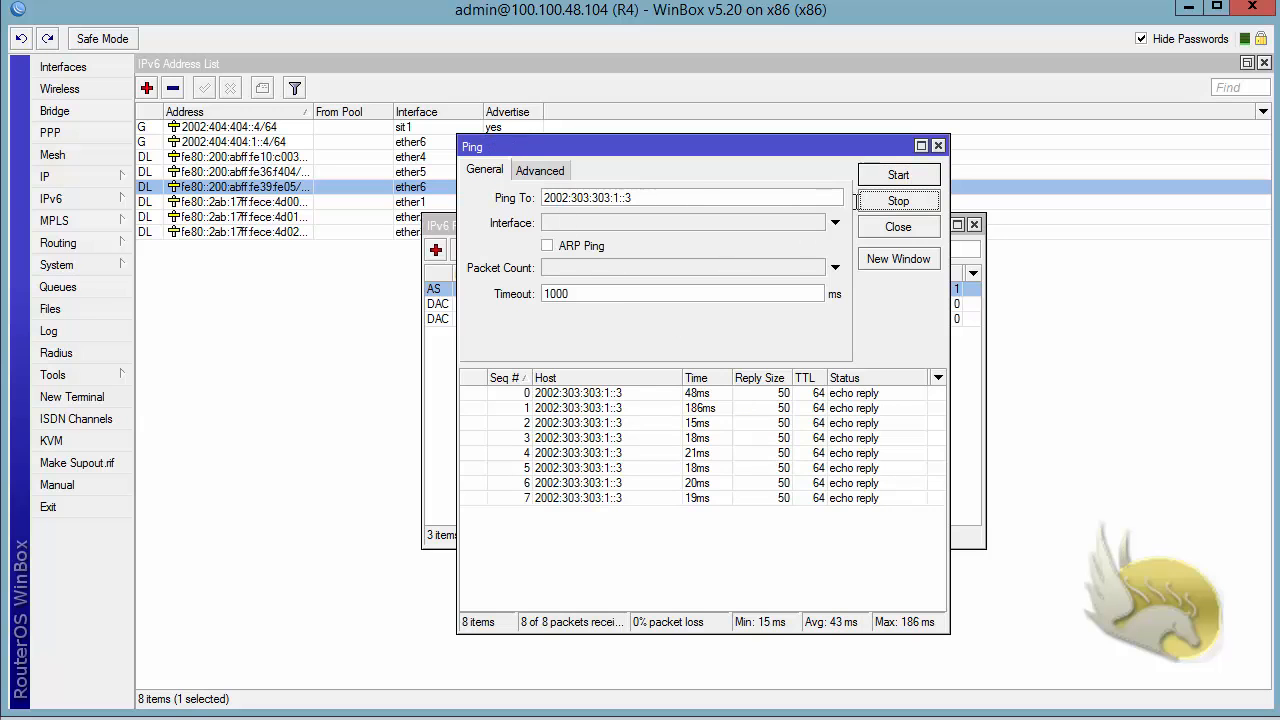
Repeat the ping to R3's address with source address 2002:404:404:1::4, stop it and close the Ping tool.
{"action": "left_click", "coordinate": [550, 171]}
{"action": "left_click", "coordinate": [581, 199]}
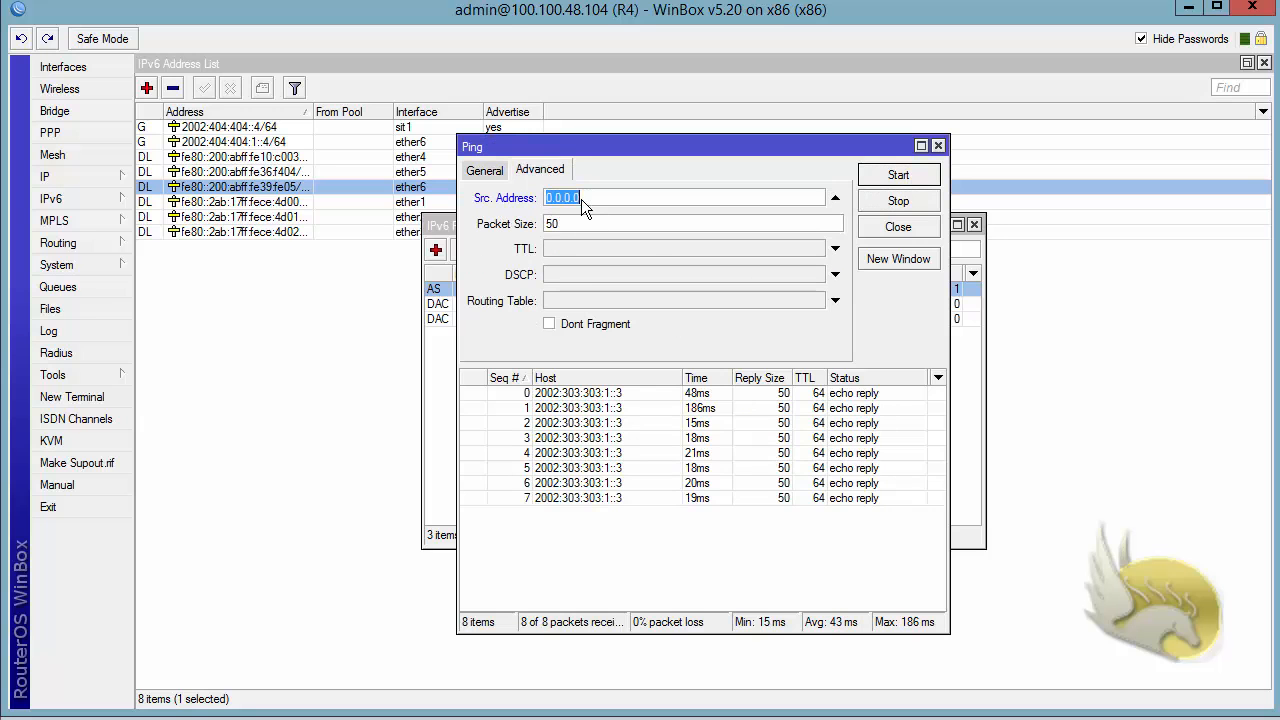
{"action": "type", "text": "2002:4"}
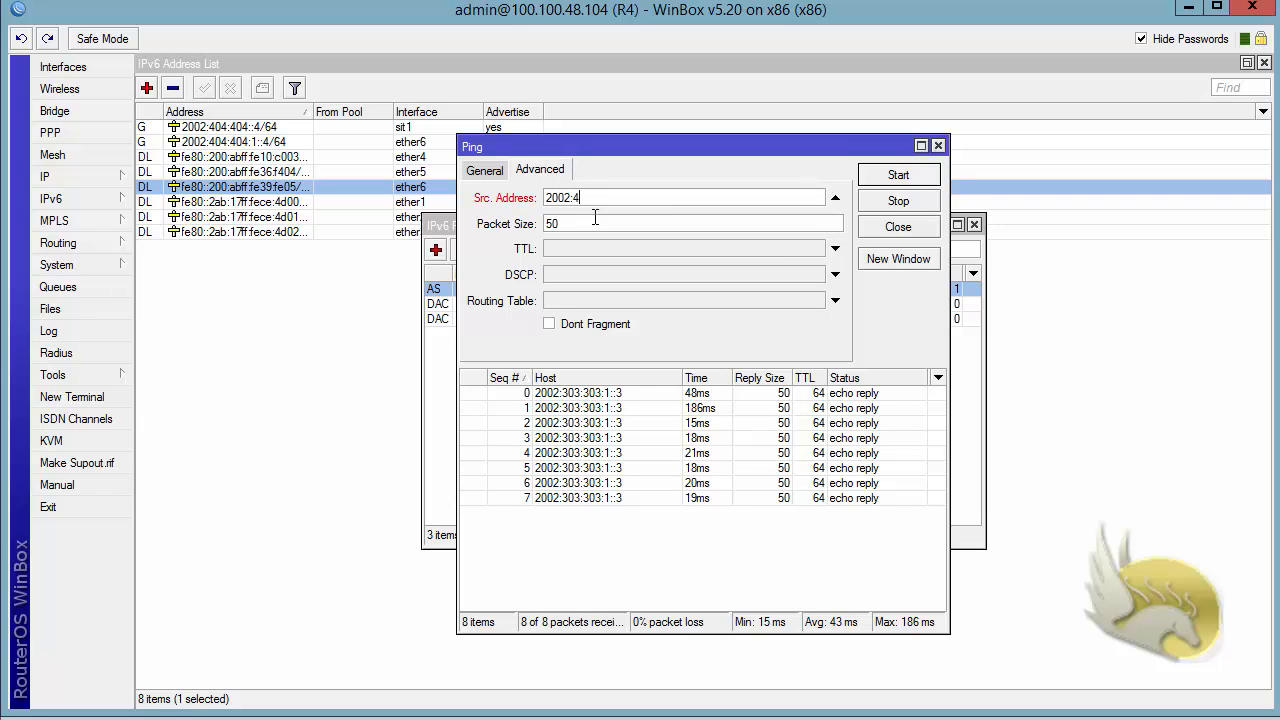
{"action": "type", "text": "04:404:1::4"}
{"action": "left_click", "coordinate": [878, 173]}
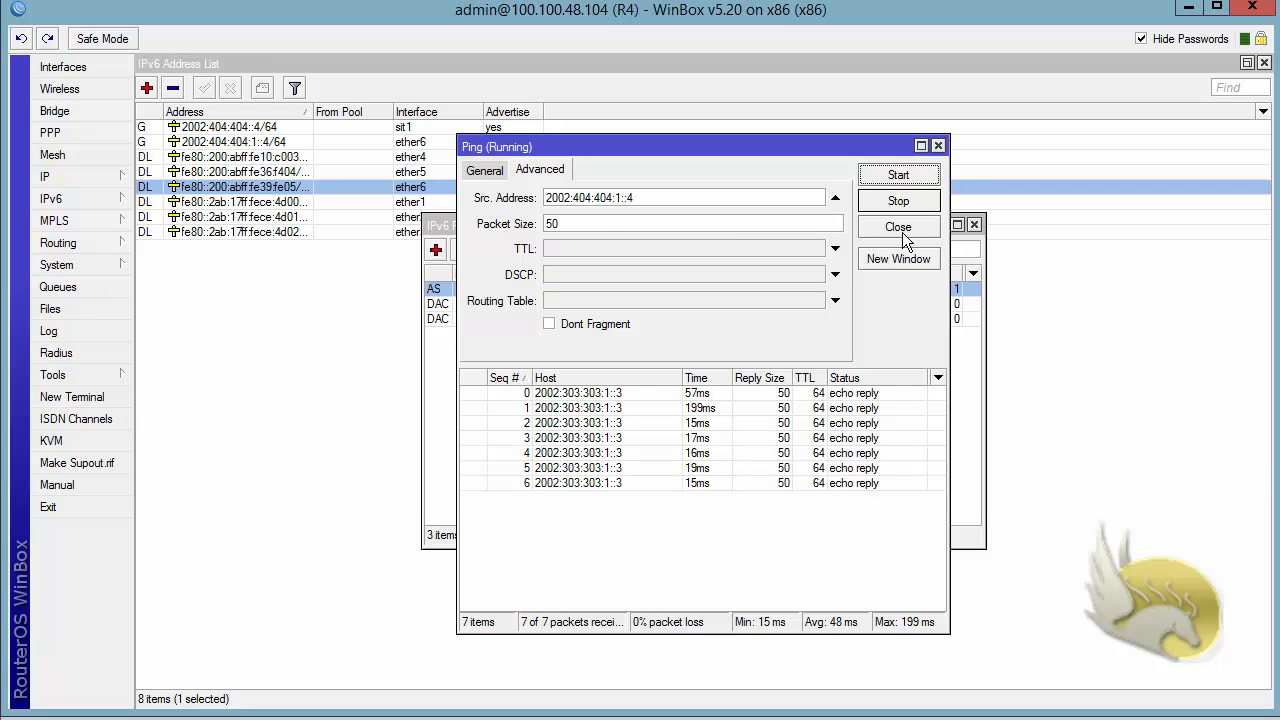
{"action": "left_click", "coordinate": [905, 199]}
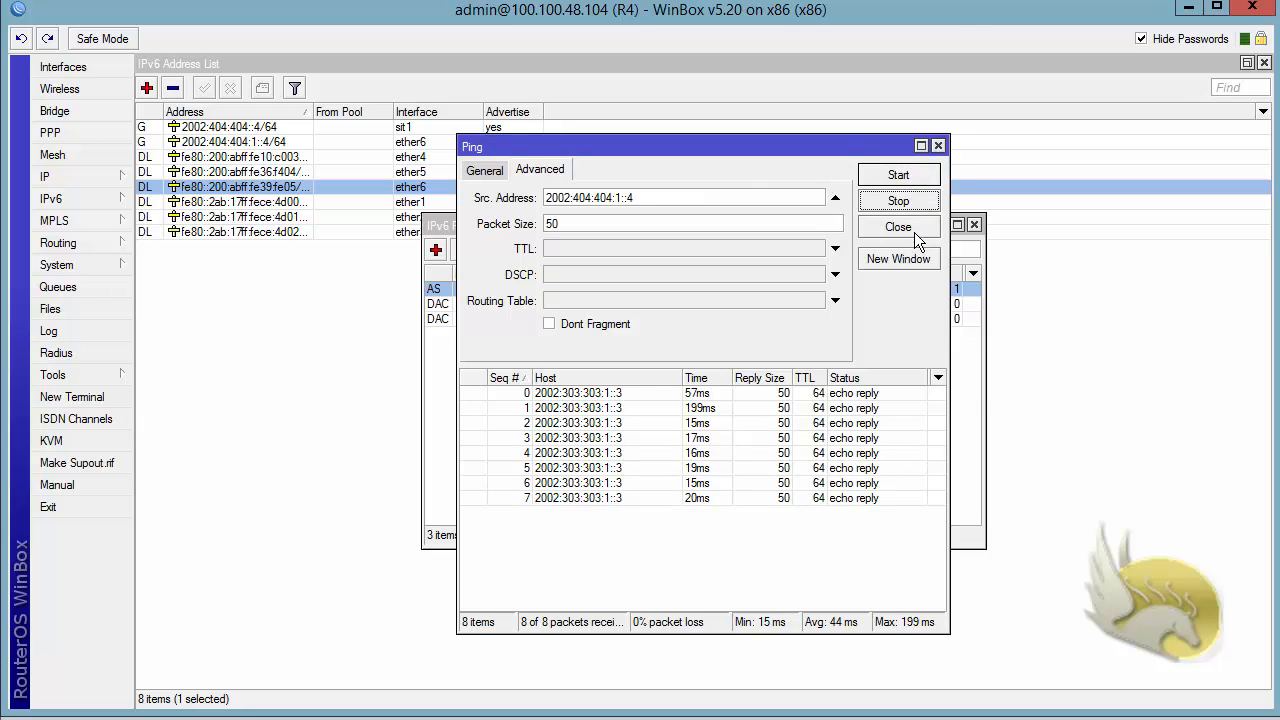
{"action": "left_click", "coordinate": [913, 229]}
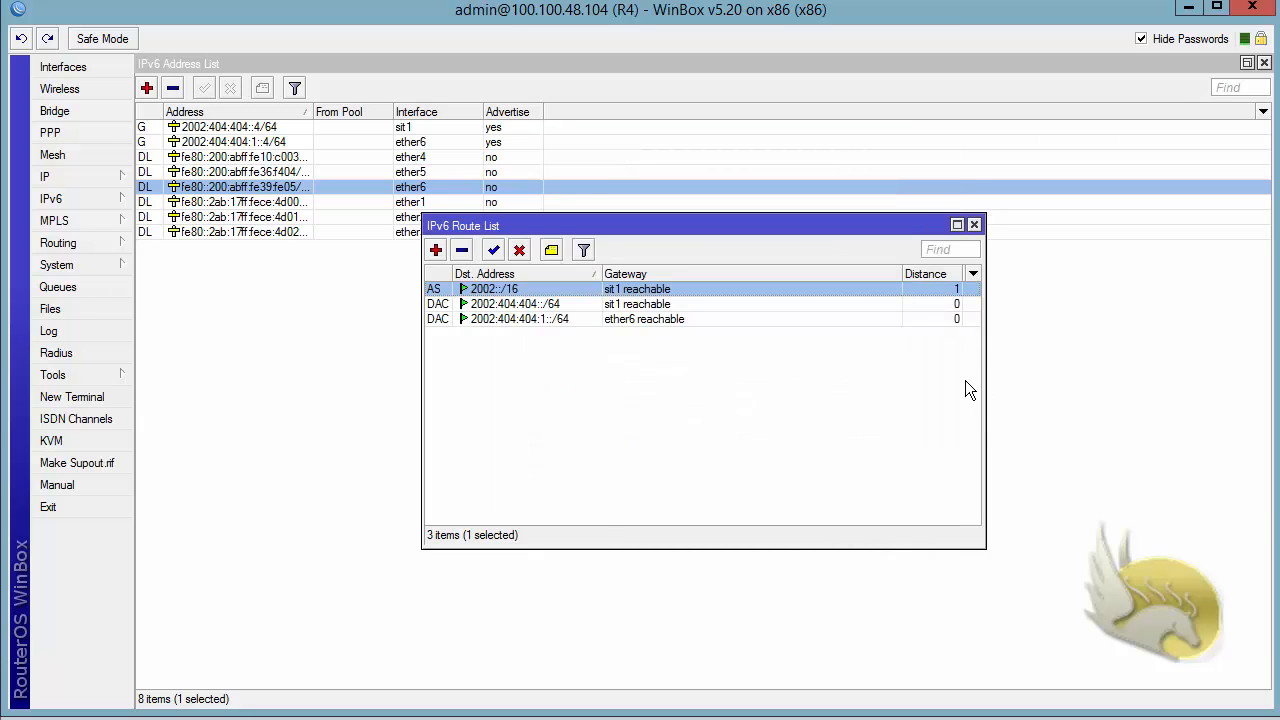